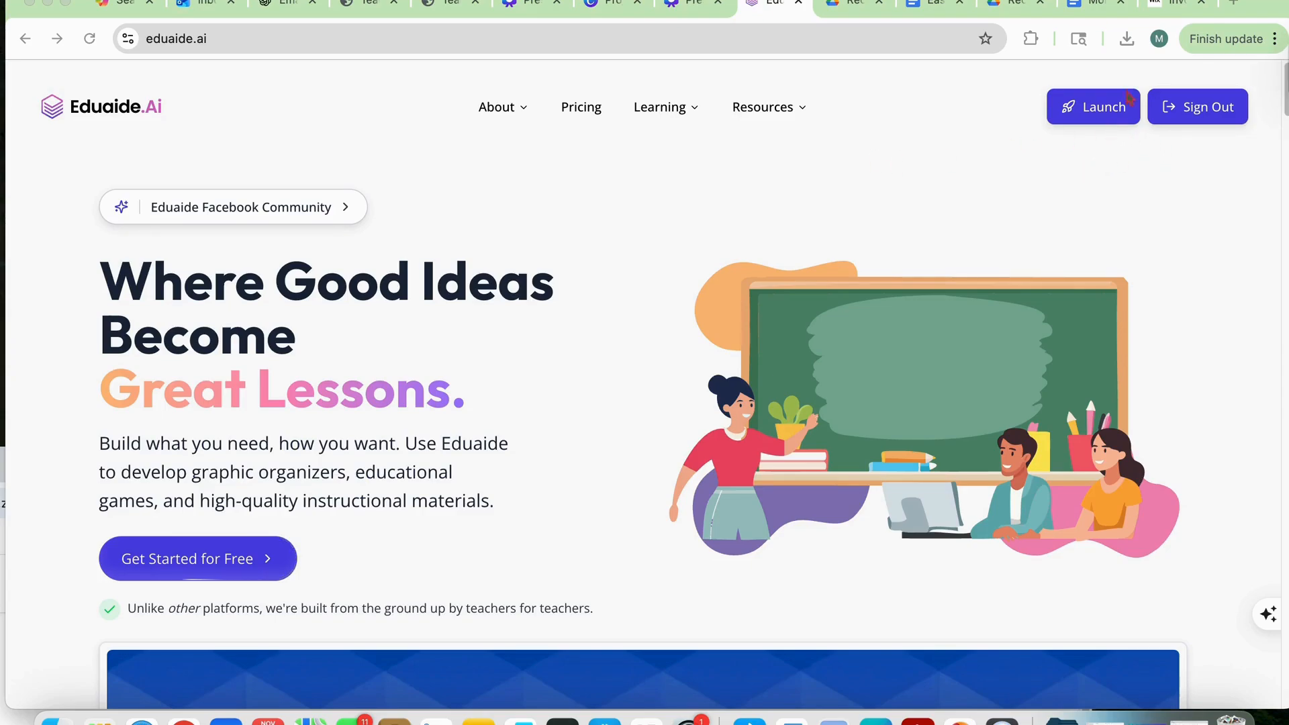
- Launch the Eduaide generator and look through the available lesson planning tools
{"action": "left_click", "coordinate": [1108, 116]}
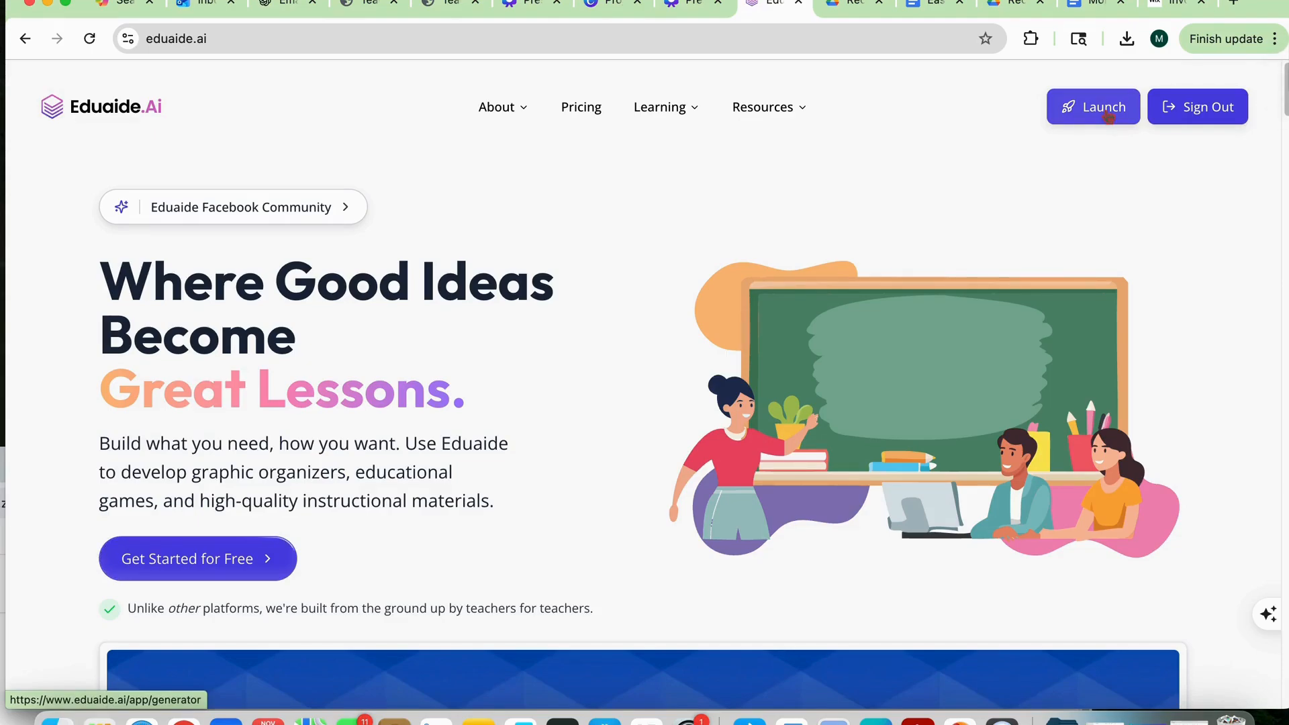
{"action": "left_click", "coordinate": [1108, 116]}
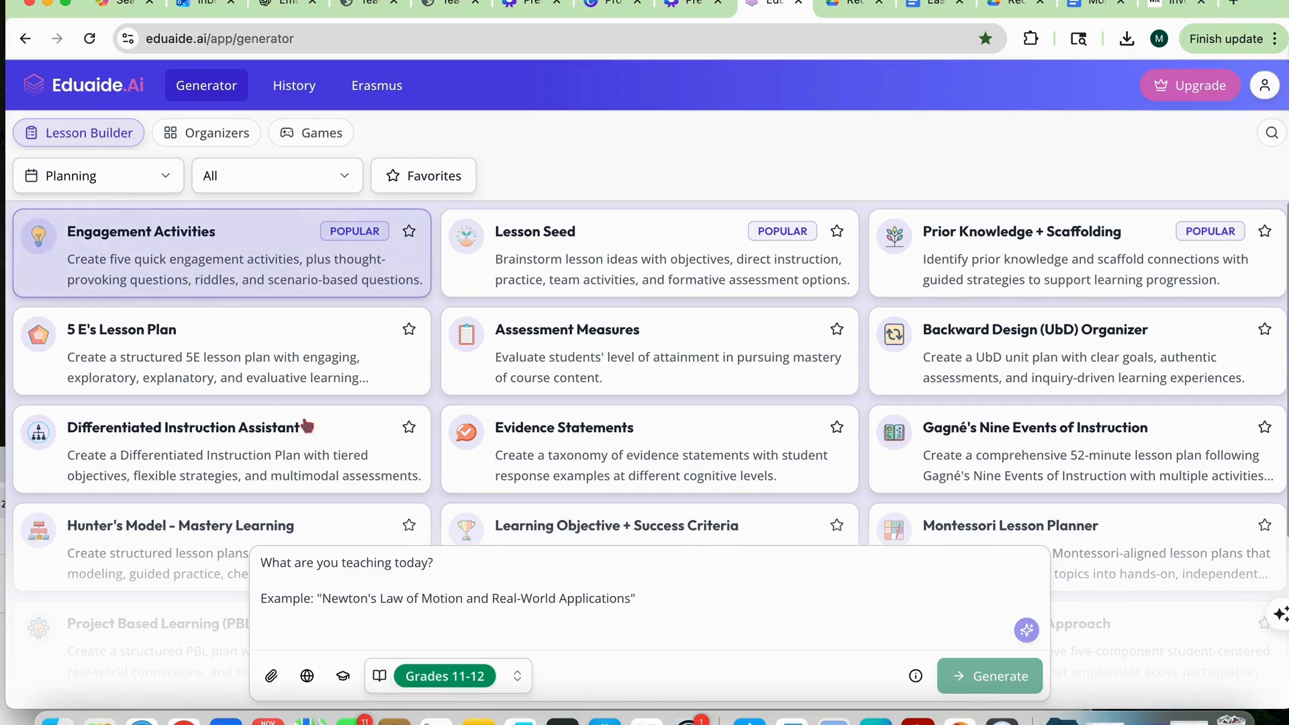
{"action": "scroll", "coordinate": [1005, 296], "scroll_direction": "down", "scroll_amount": 5}
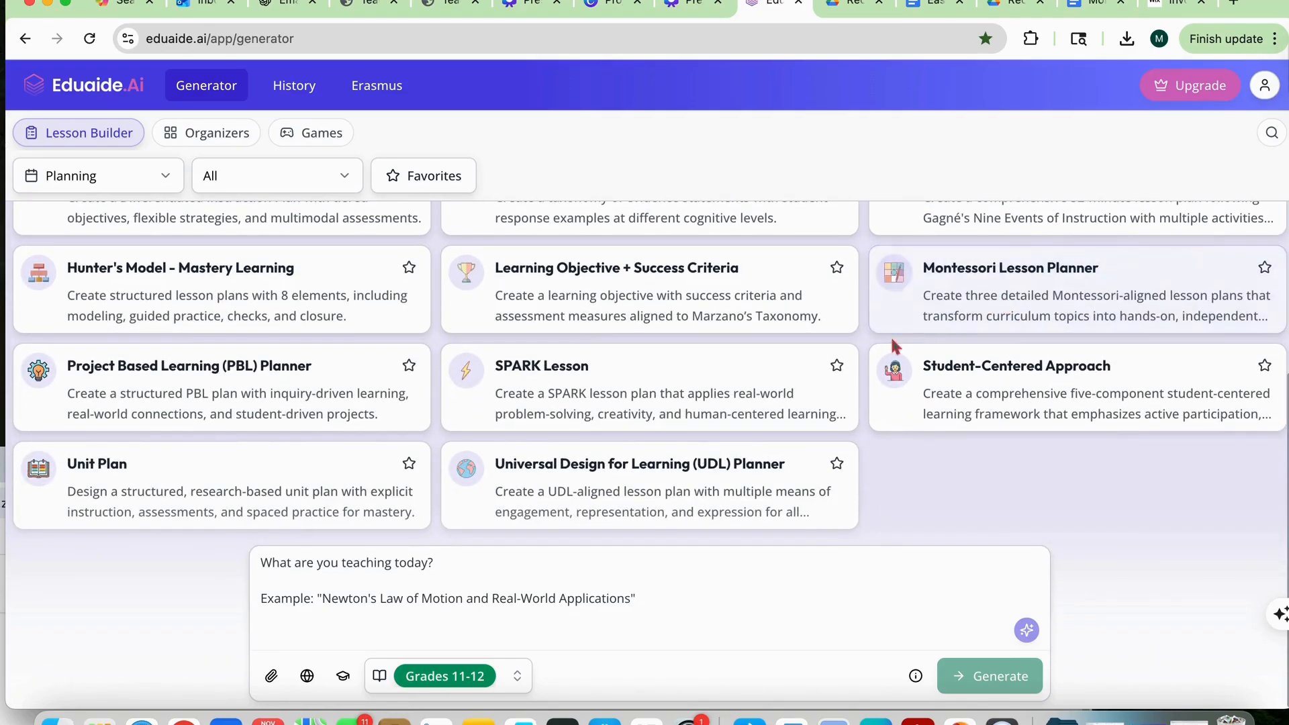
{"action": "scroll", "coordinate": [763, 333], "scroll_direction": "up", "scroll_amount": 4}
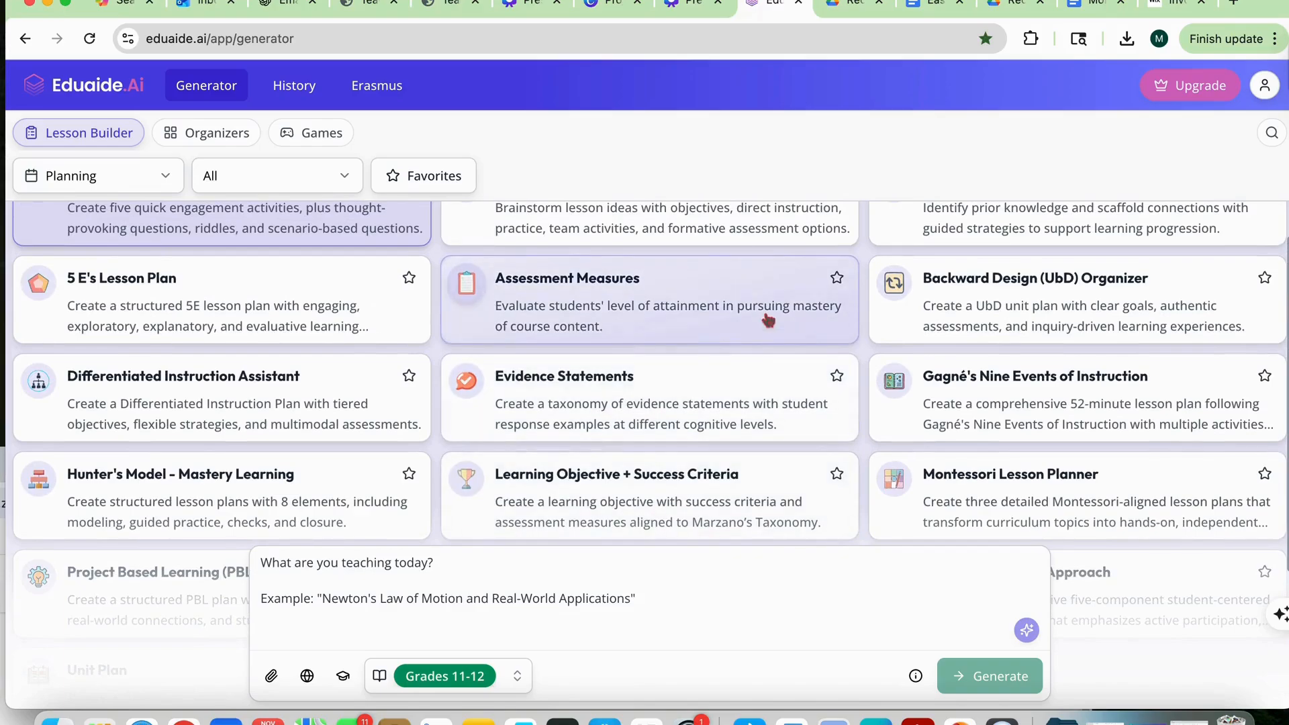
{"action": "scroll", "coordinate": [727, 335], "scroll_direction": "down", "scroll_amount": 4}
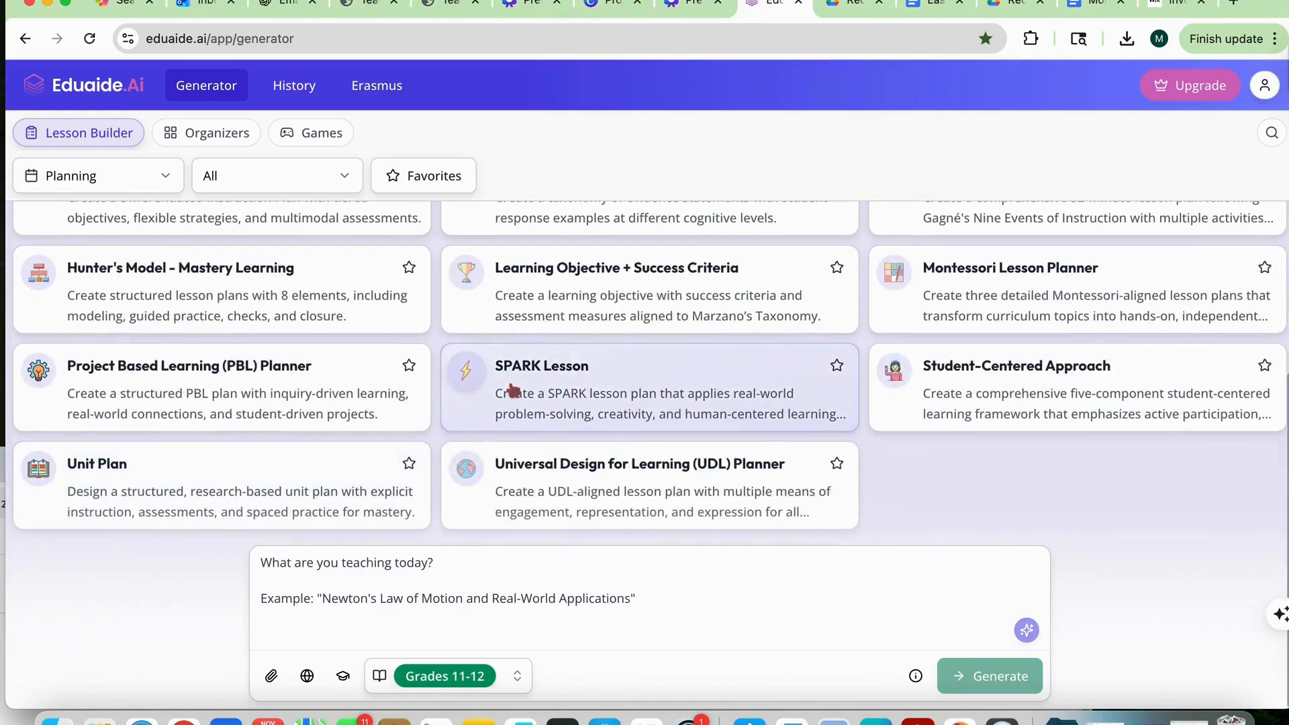
{"action": "scroll", "coordinate": [728, 418], "scroll_direction": "up", "scroll_amount": 5}
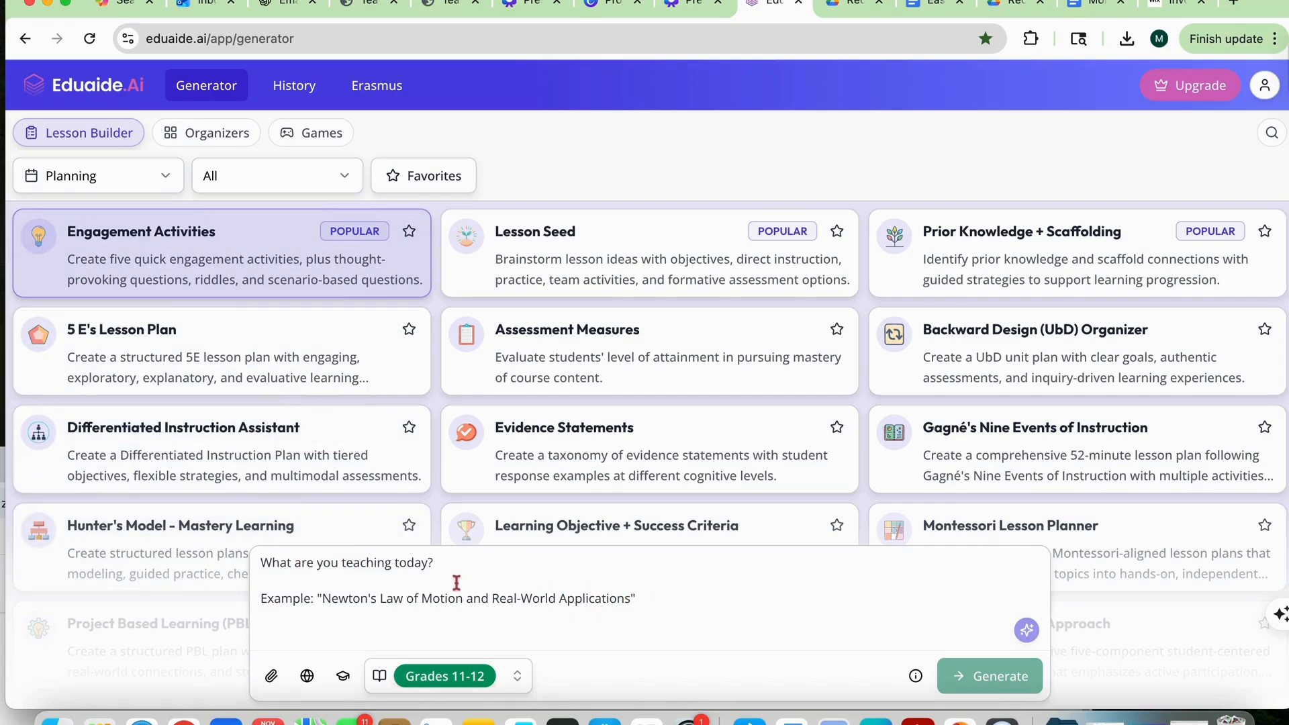
- Enter the Engagement Activities topic "Transitions in the classroom for smooth movement throughout the day."
{"action": "left_click", "coordinate": [417, 567]}
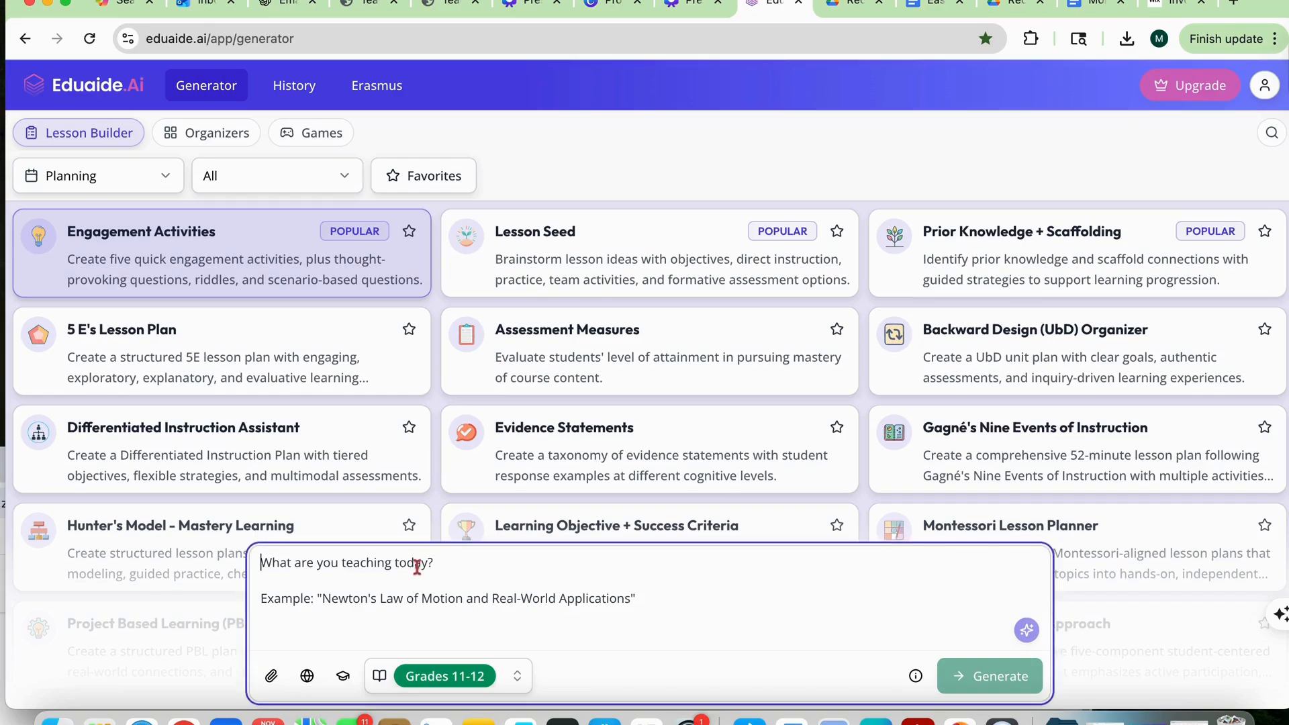
{"action": "type", "text": "Trans"}
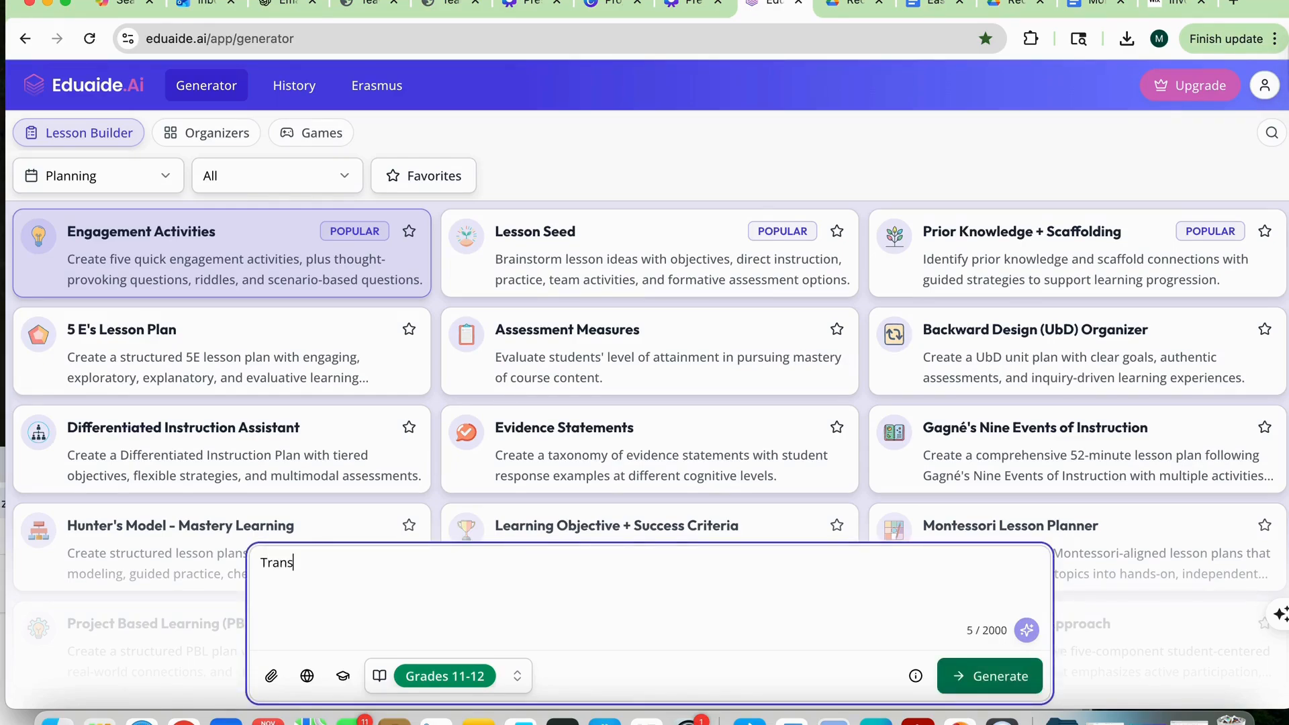
{"action": "type", "text": "itions in th"}
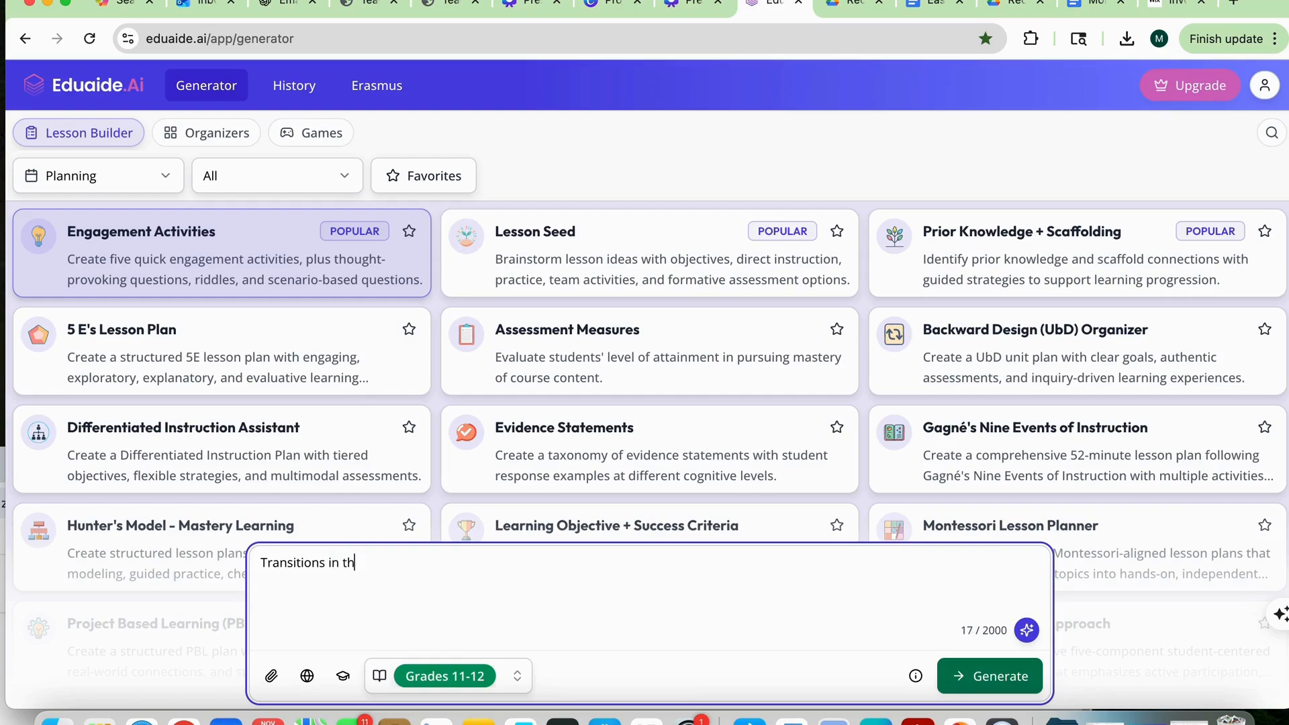
{"action": "type", "text": "e classroom for smooth mov"}
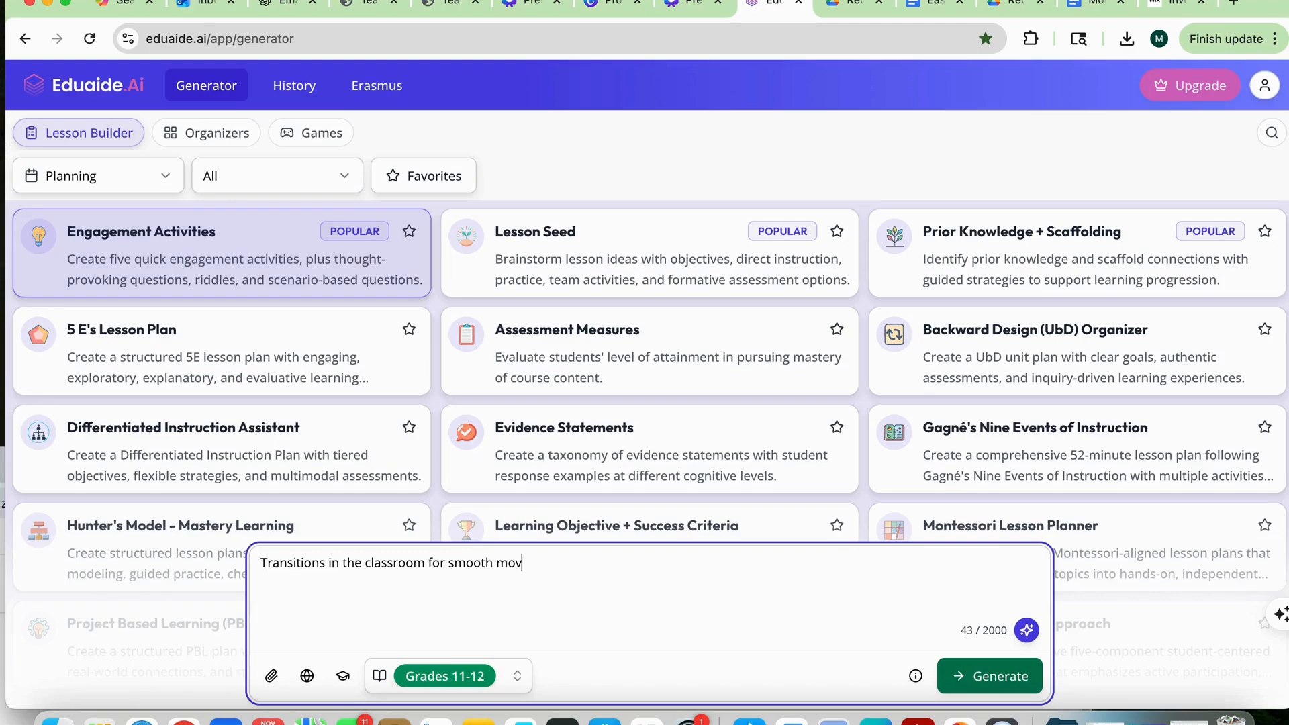
{"action": "type", "text": "ement throughout the "}
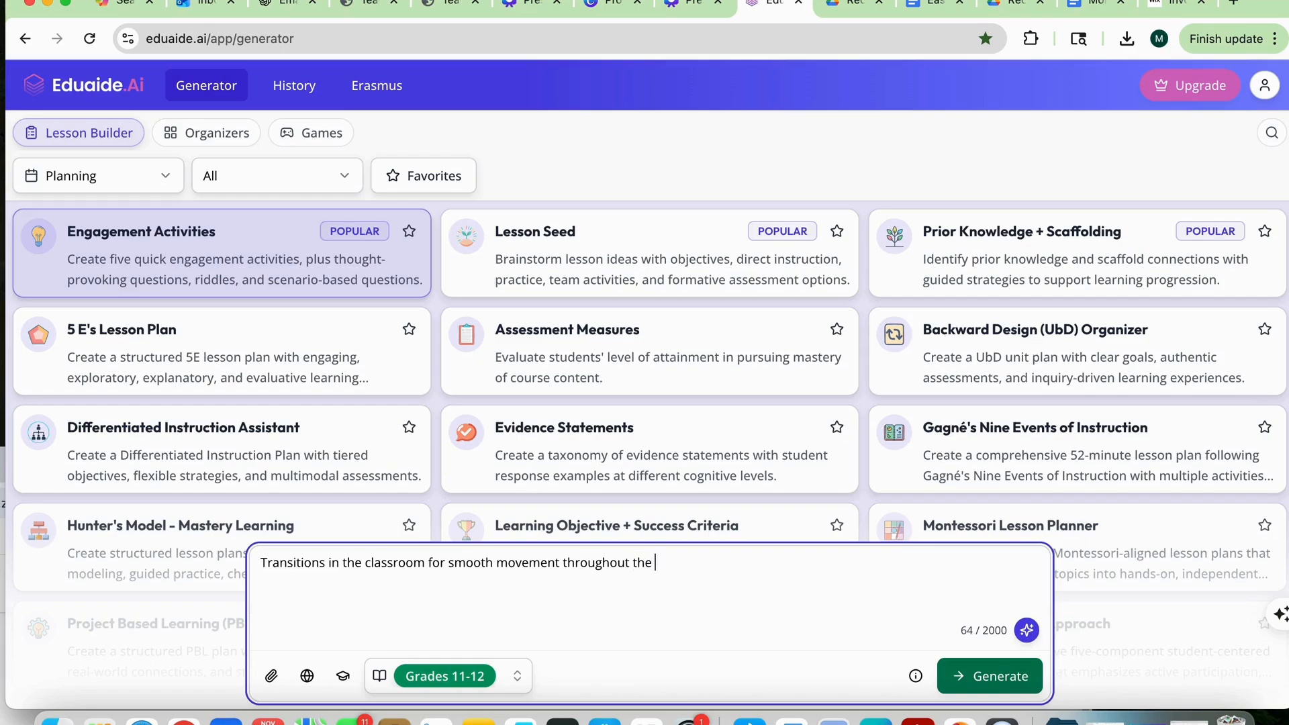
{"action": "type", "text": "day."}
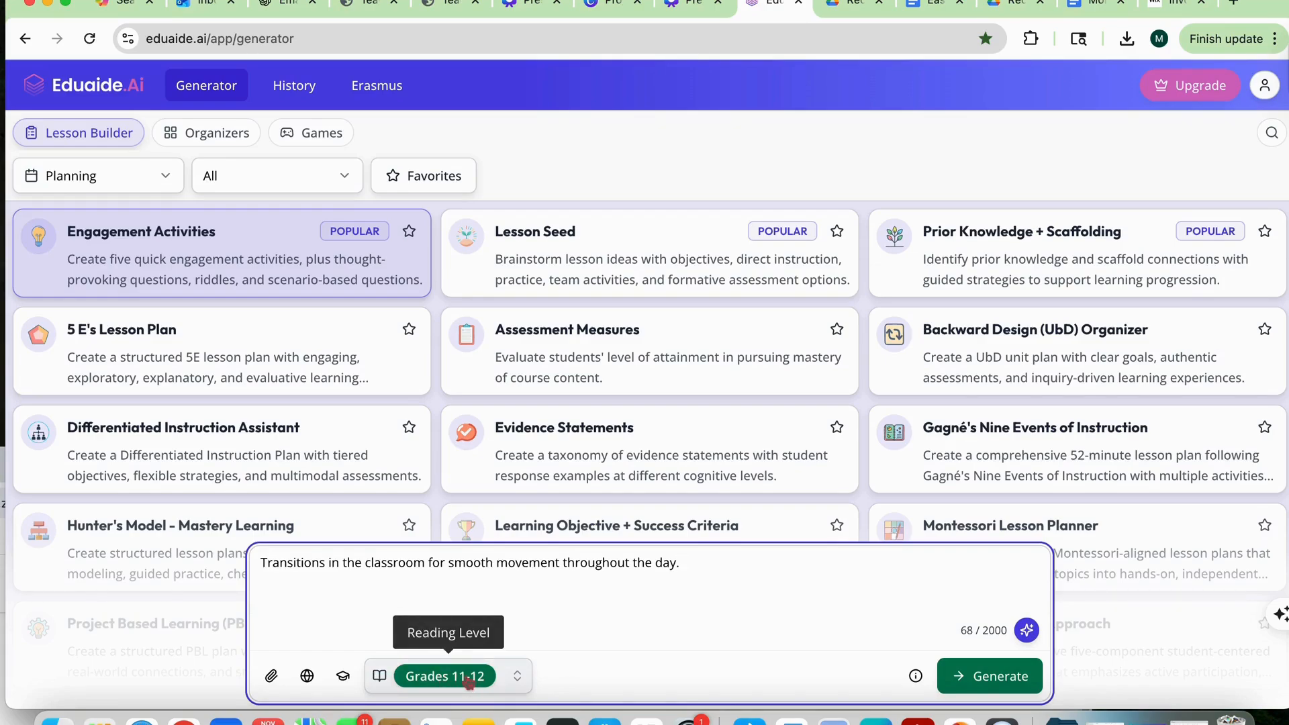
- Set the reading level to Preschool Students
{"action": "left_click", "coordinate": [518, 675]}
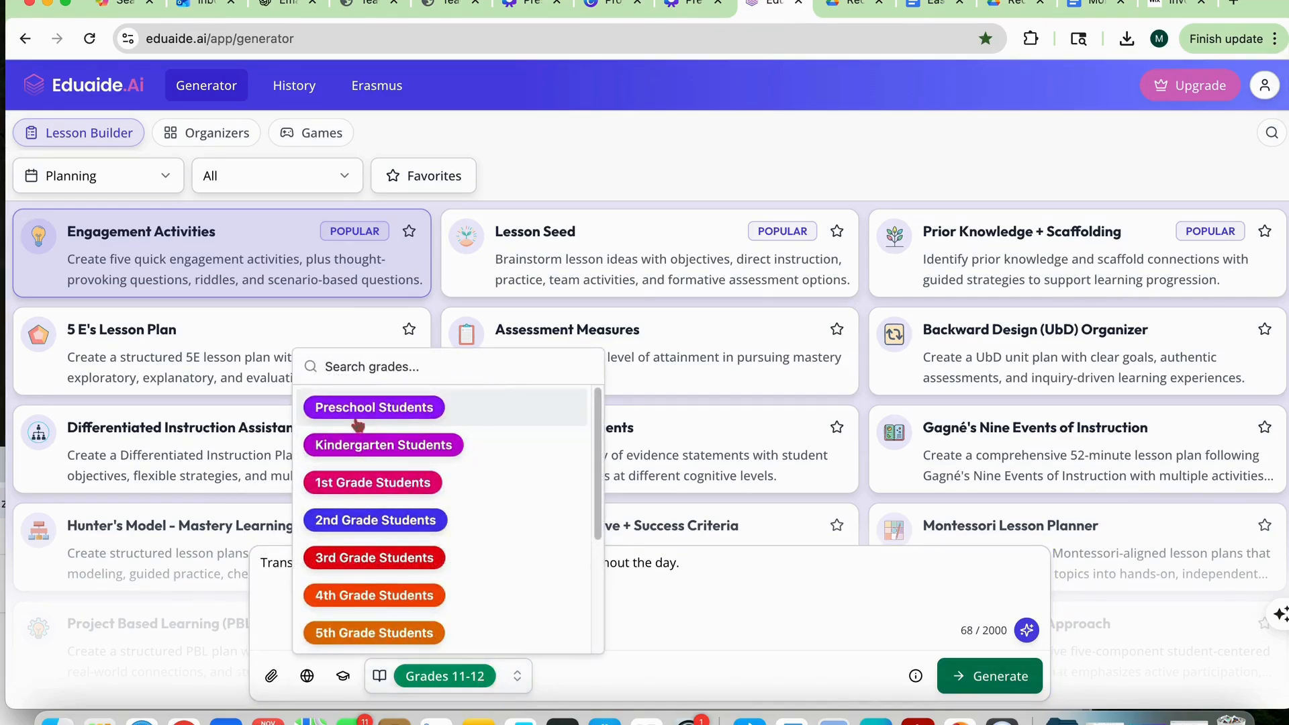
{"action": "scroll", "coordinate": [456, 473], "scroll_direction": "down", "scroll_amount": 5}
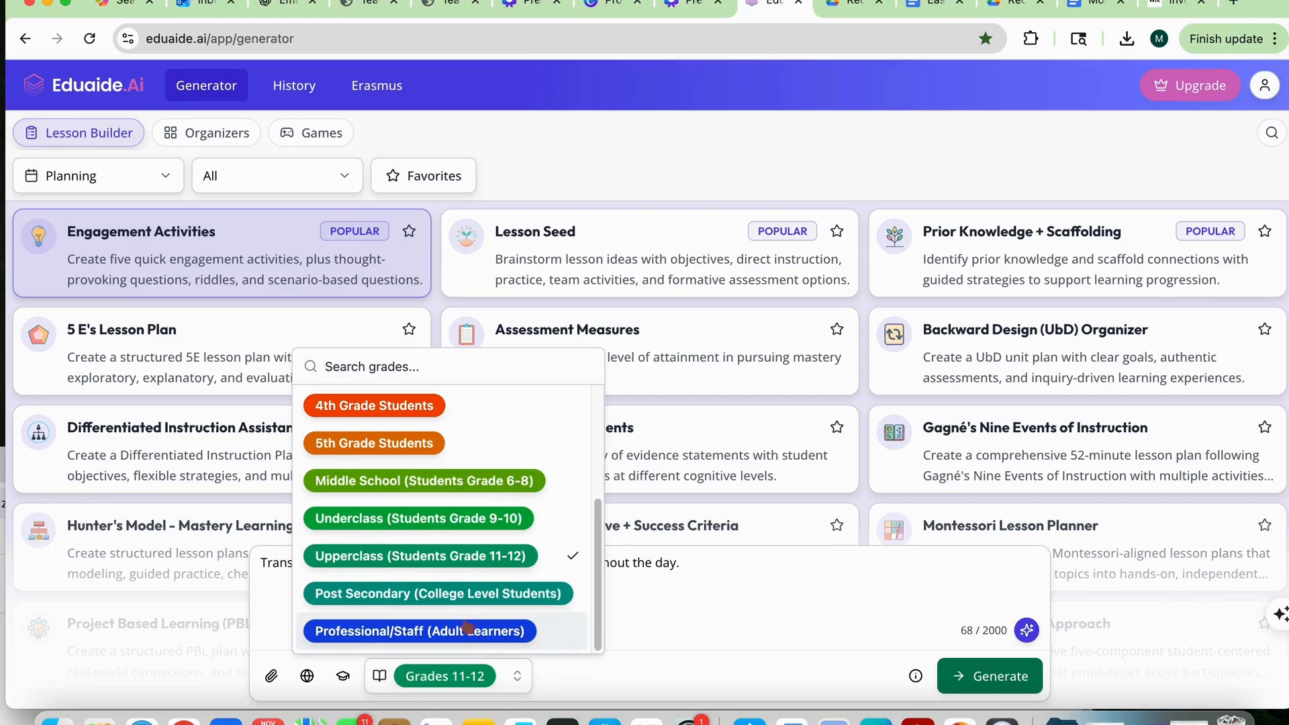
{"action": "scroll", "coordinate": [461, 609], "scroll_direction": "up", "scroll_amount": 5}
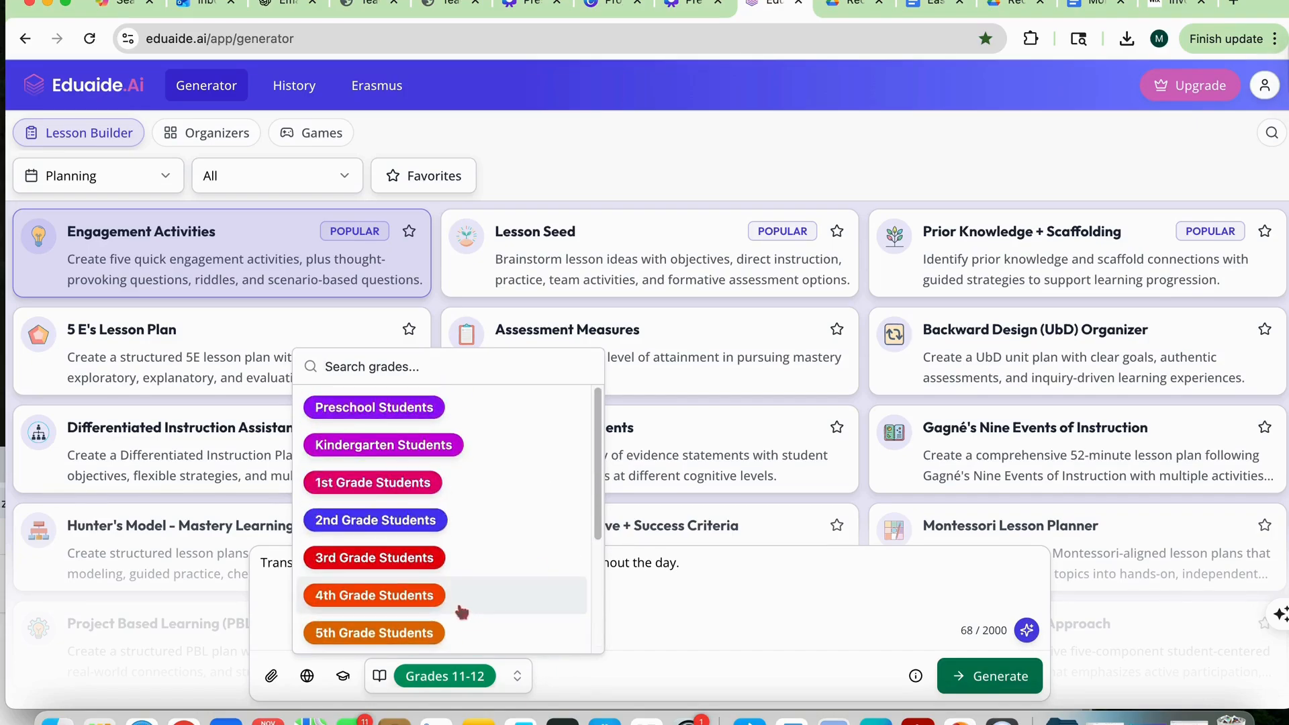
{"action": "left_click", "coordinate": [403, 407]}
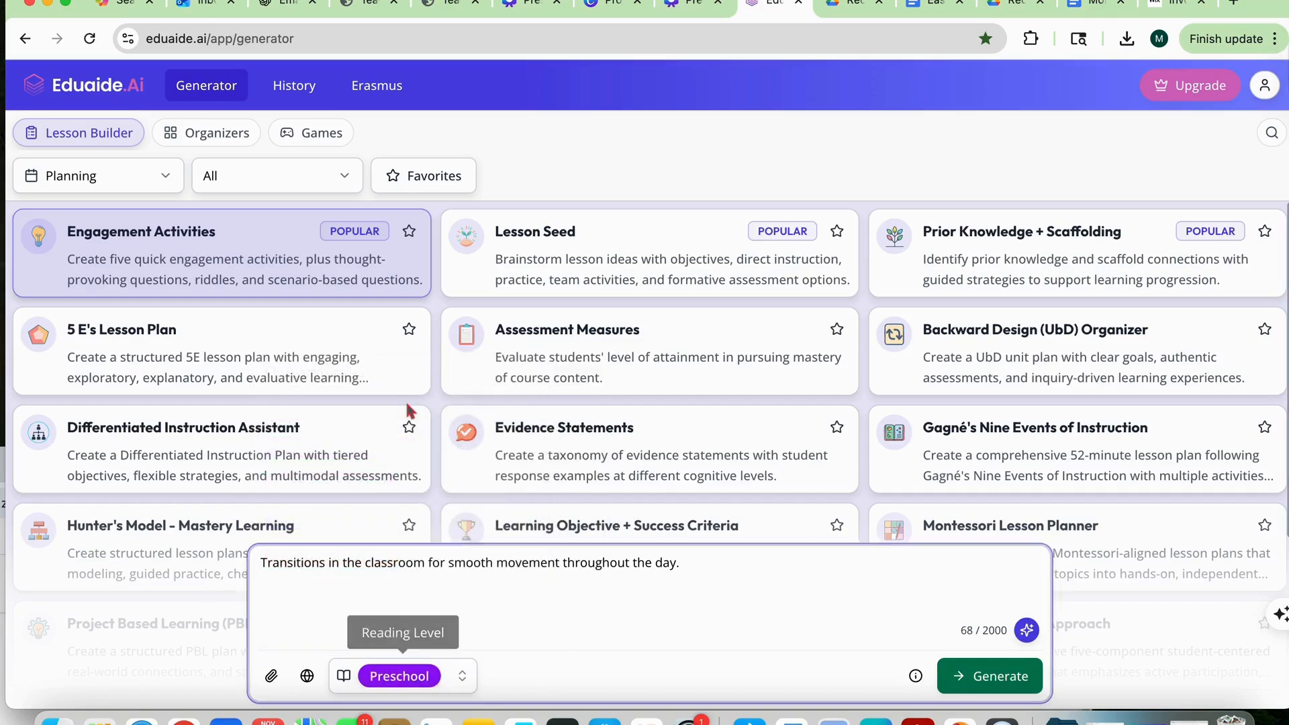
{"action": "left_click", "coordinate": [462, 674]}
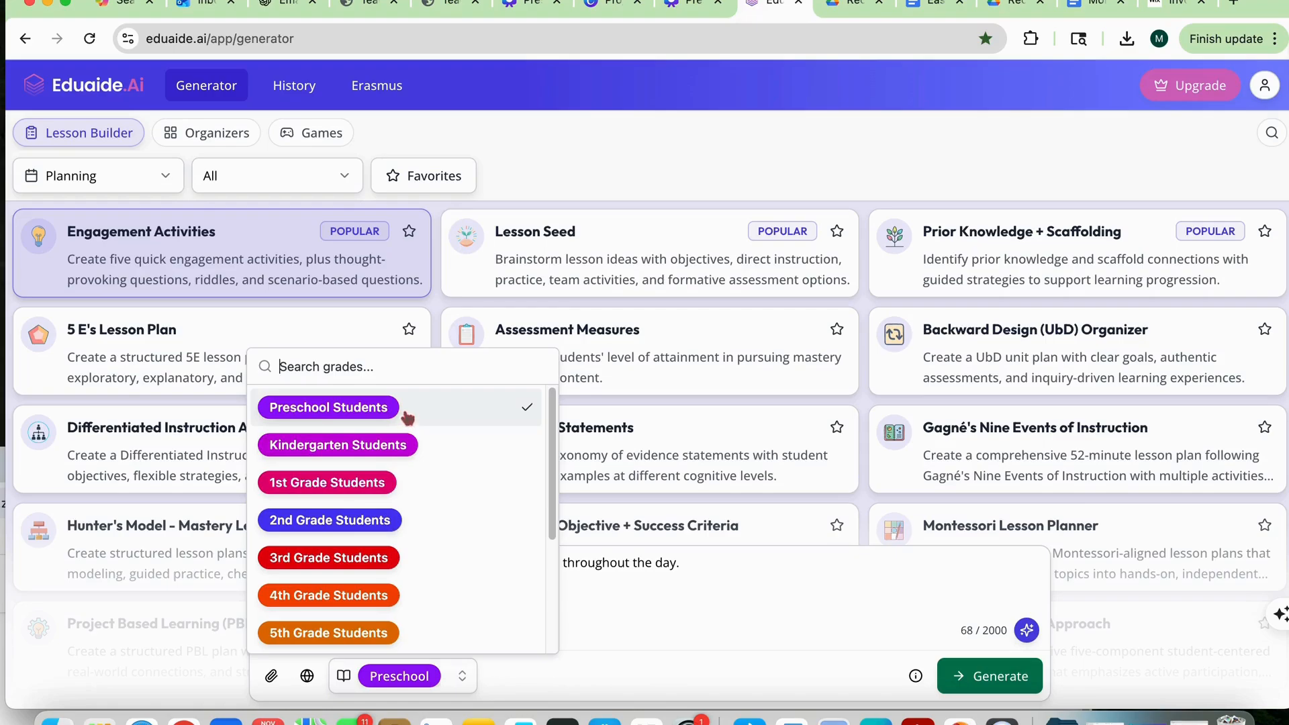
{"action": "scroll", "coordinate": [452, 521], "scroll_direction": "down", "scroll_amount": 5}
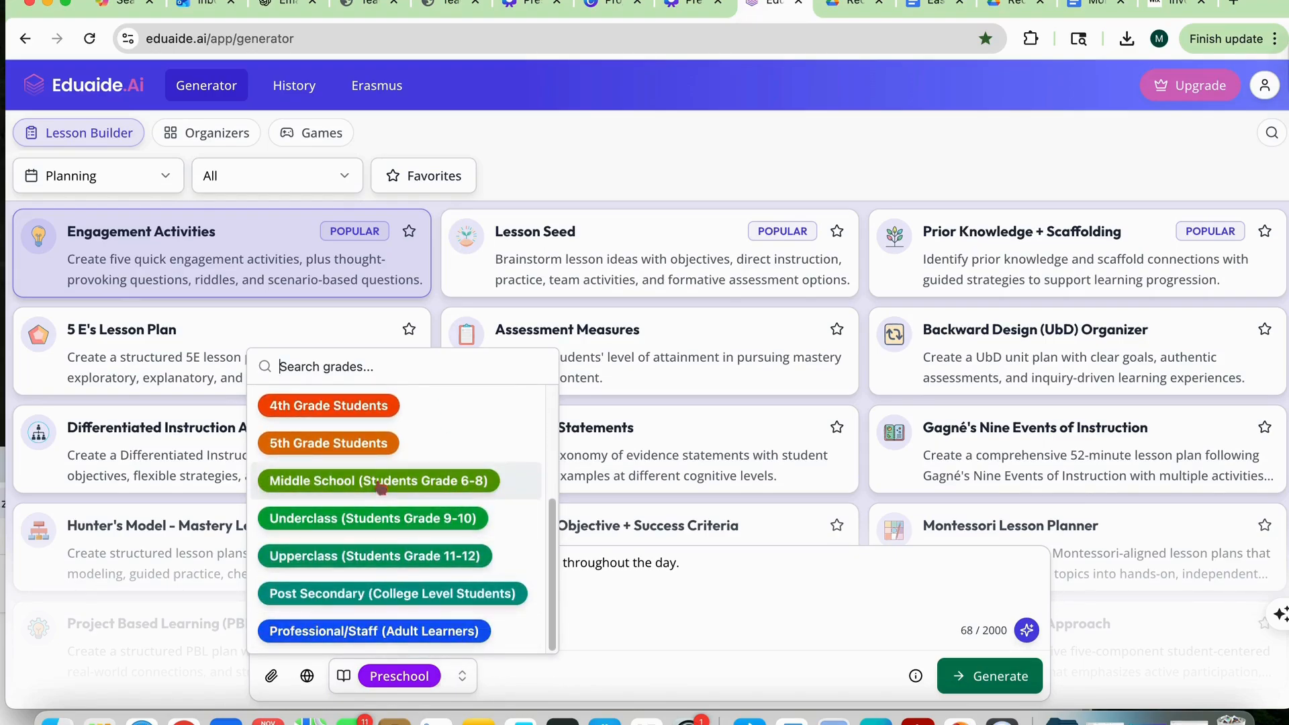
{"action": "scroll", "coordinate": [366, 491], "scroll_direction": "up", "scroll_amount": 5}
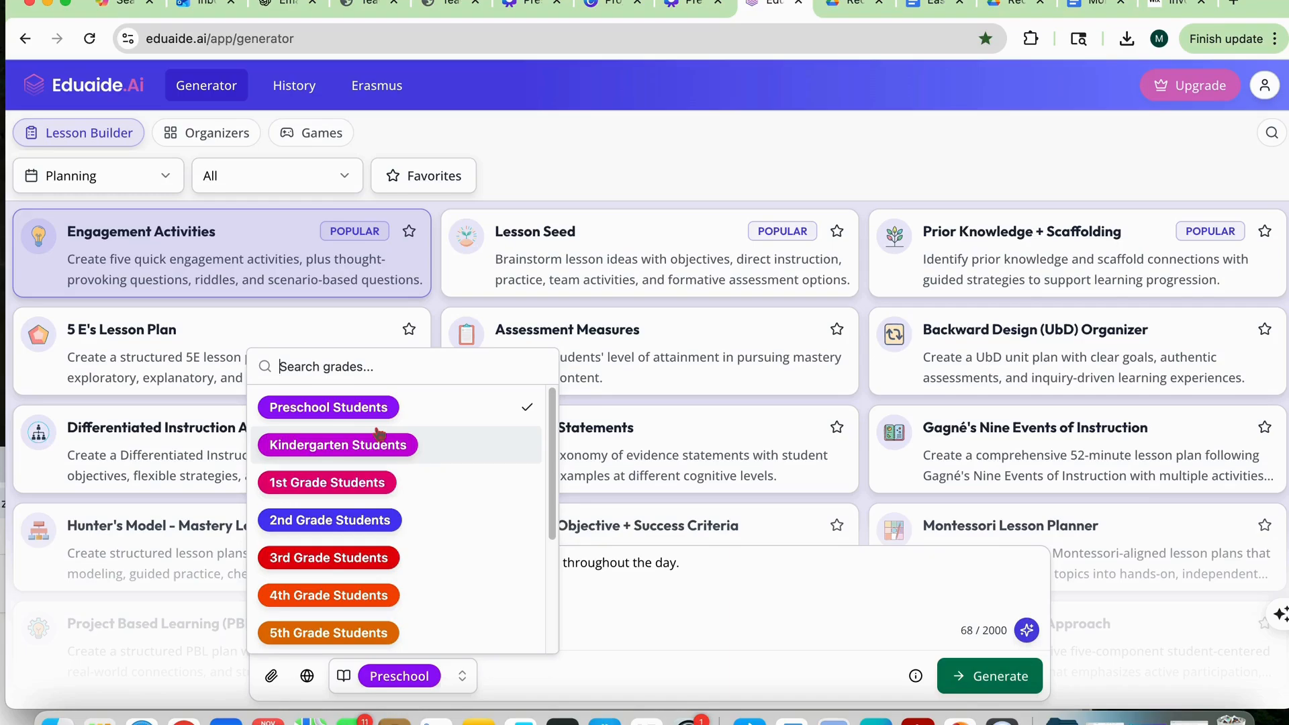
{"action": "left_click", "coordinate": [602, 627]}
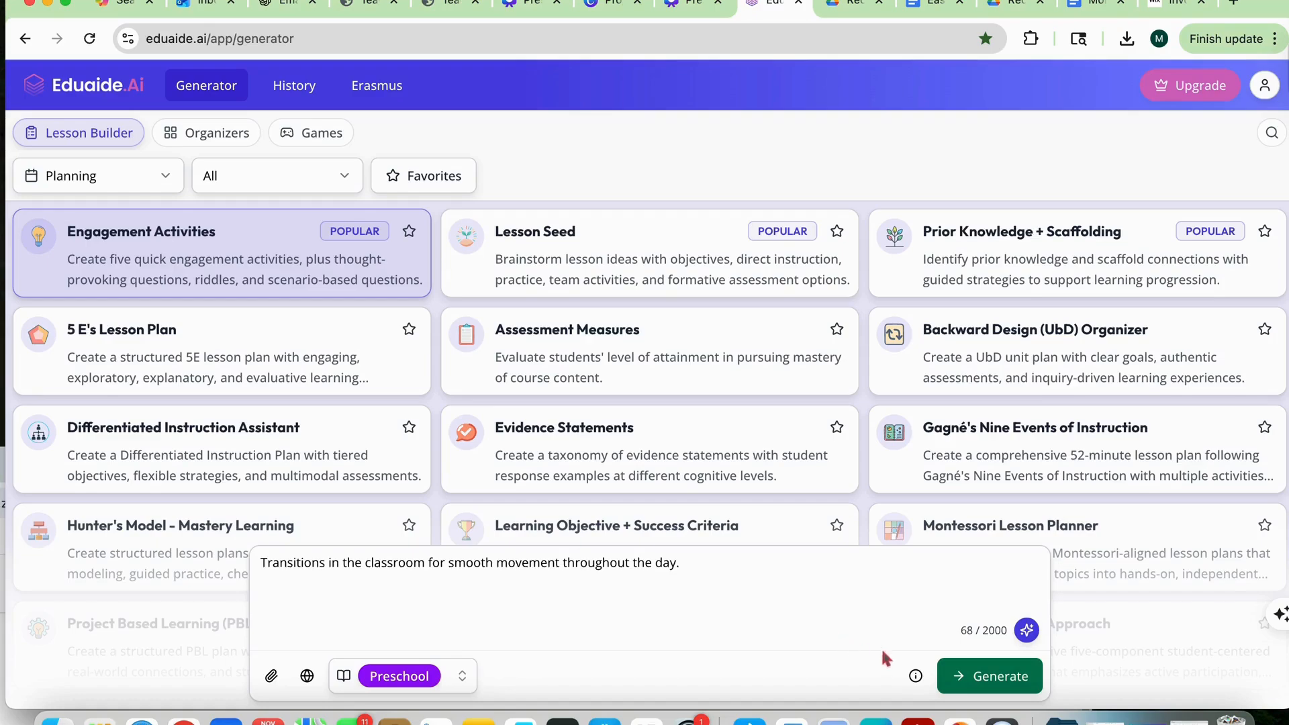
- Generate the engagement activities for classroom transitions and read through the resulting card
{"action": "left_click", "coordinate": [994, 683]}
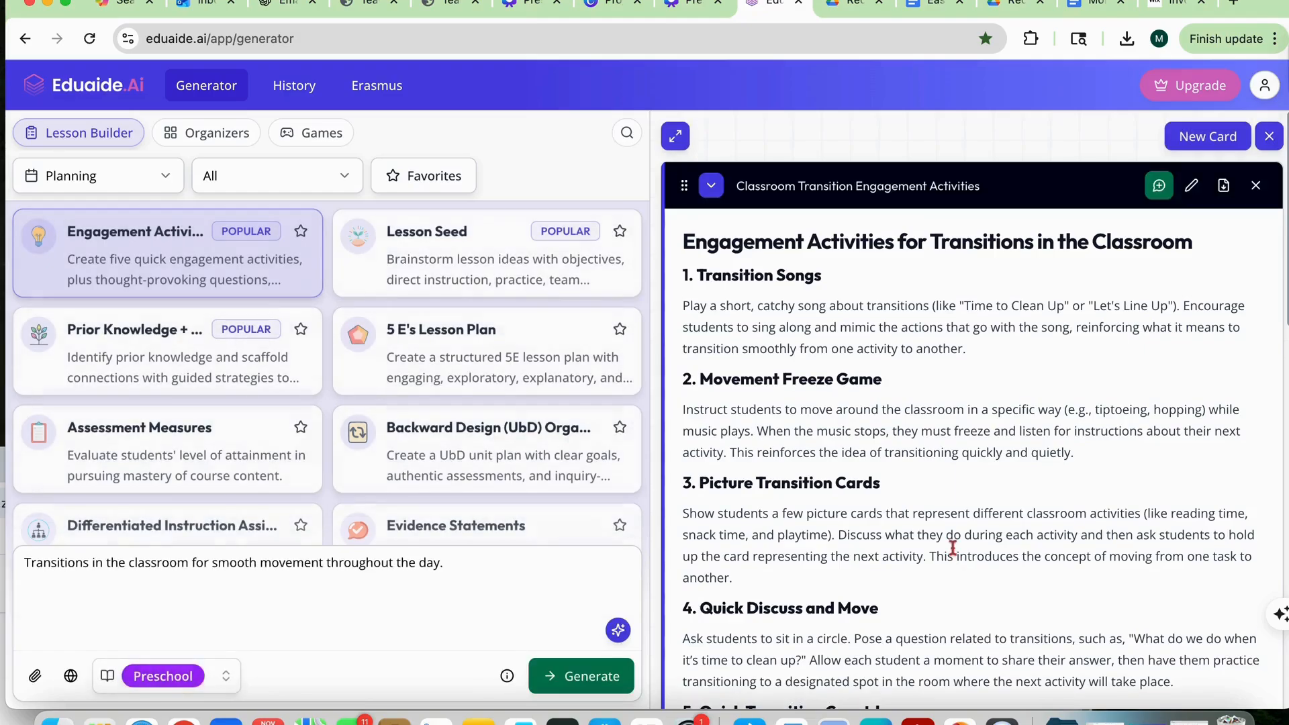
{"action": "scroll", "coordinate": [953, 548], "scroll_direction": "down", "scroll_amount": 15}
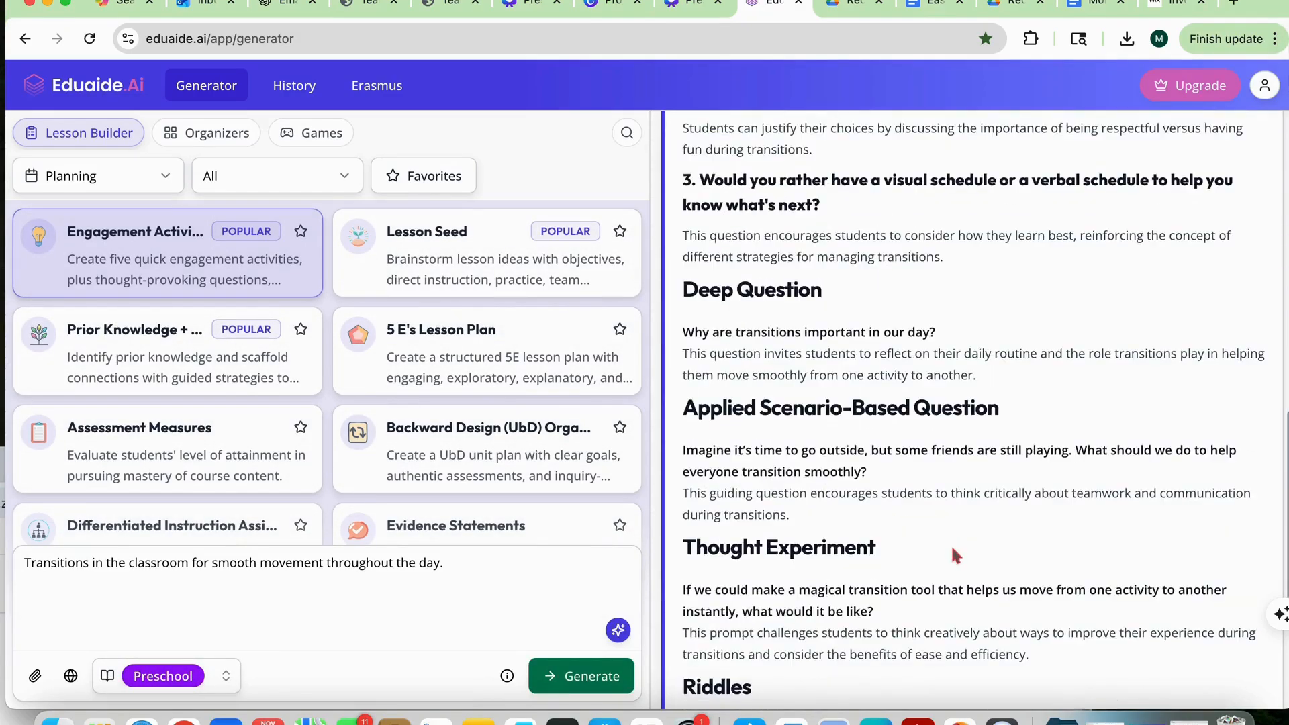
{"action": "scroll", "coordinate": [957, 556], "scroll_direction": "down", "scroll_amount": 3}
{"action": "scroll", "coordinate": [955, 554], "scroll_direction": "up", "scroll_amount": 10}
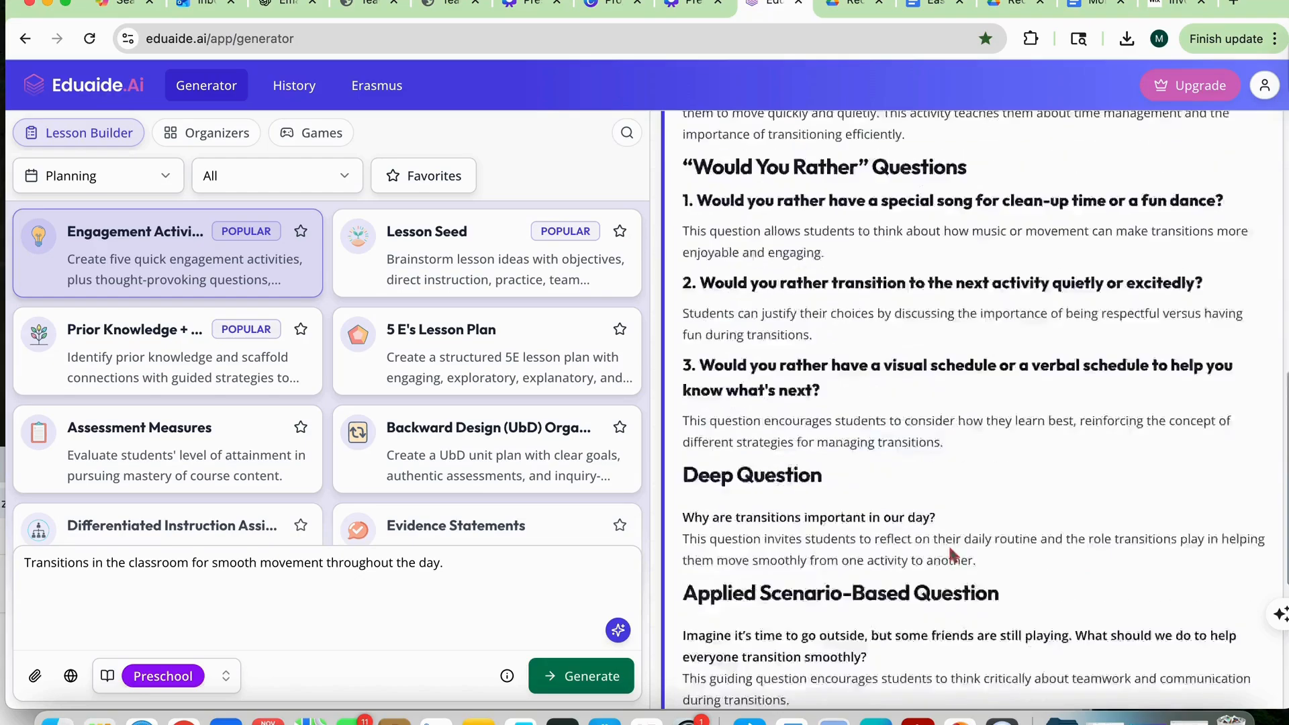
{"action": "scroll", "coordinate": [953, 555], "scroll_direction": "up", "scroll_amount": 5}
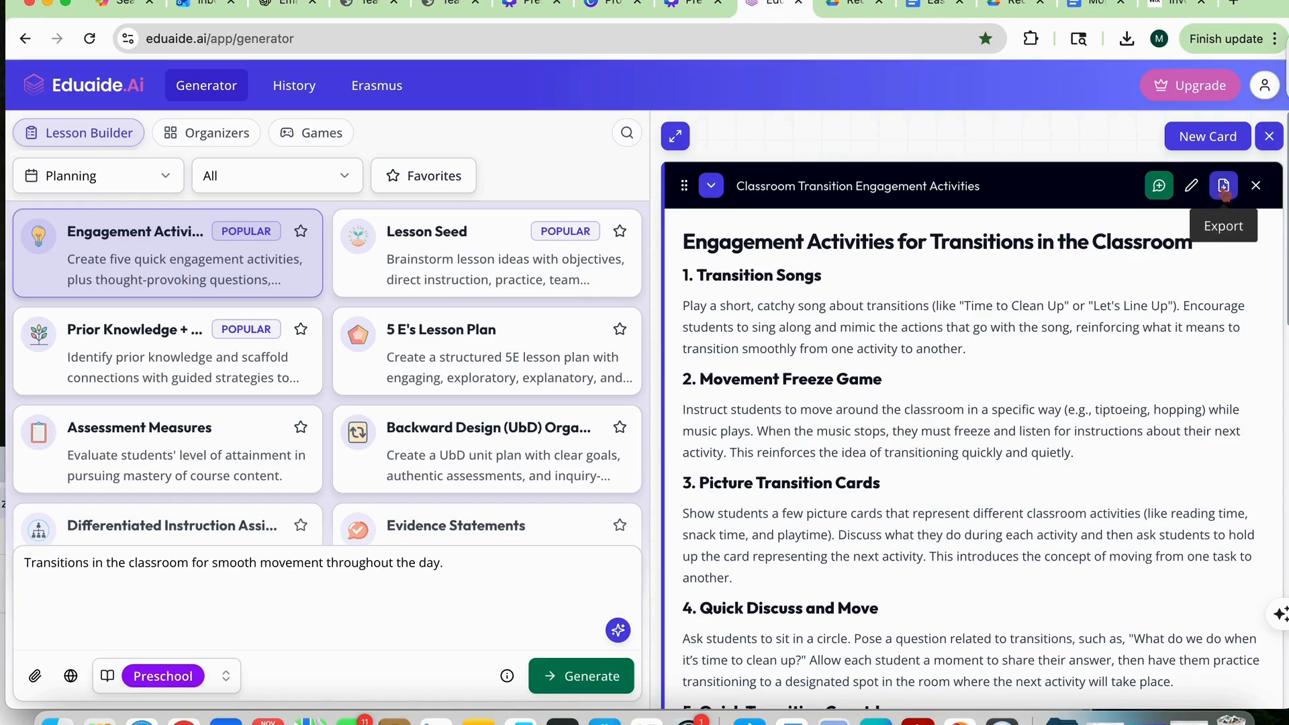
- Export the generated activities as a Google Doc and open the exported document to review its content
{"action": "left_click", "coordinate": [1224, 190]}
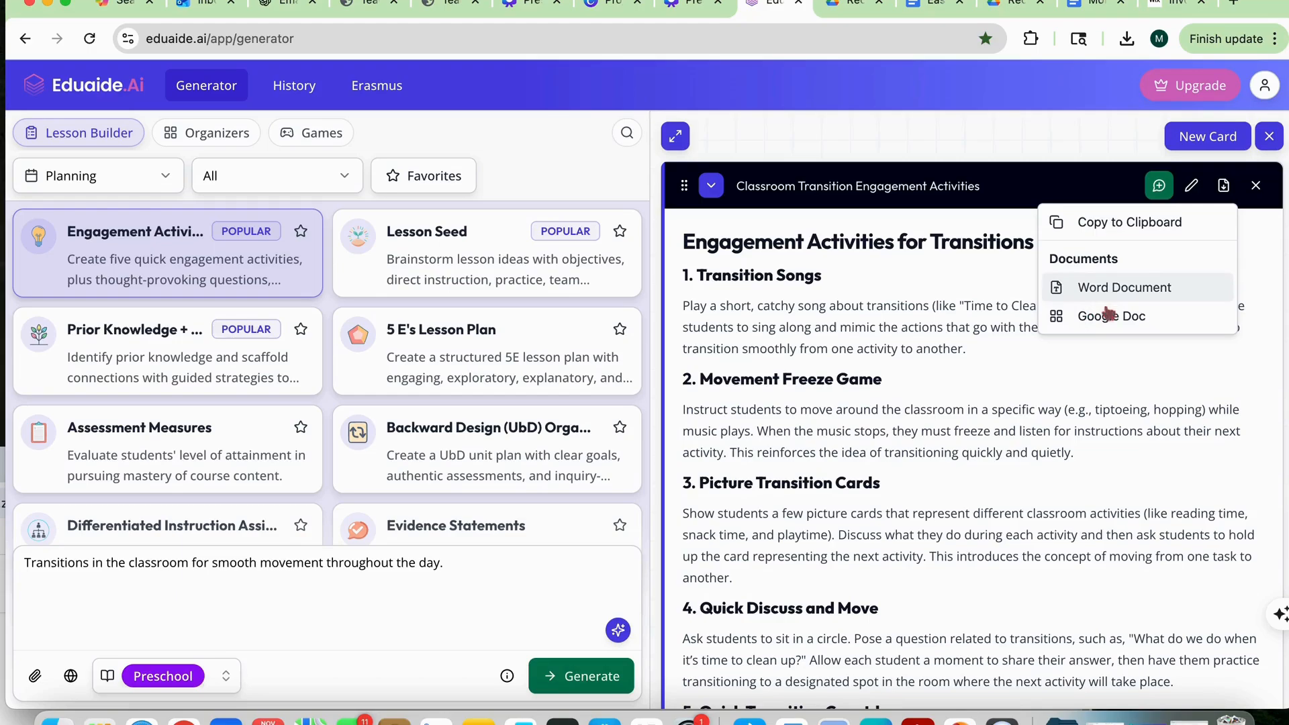
{"action": "left_click", "coordinate": [1109, 314]}
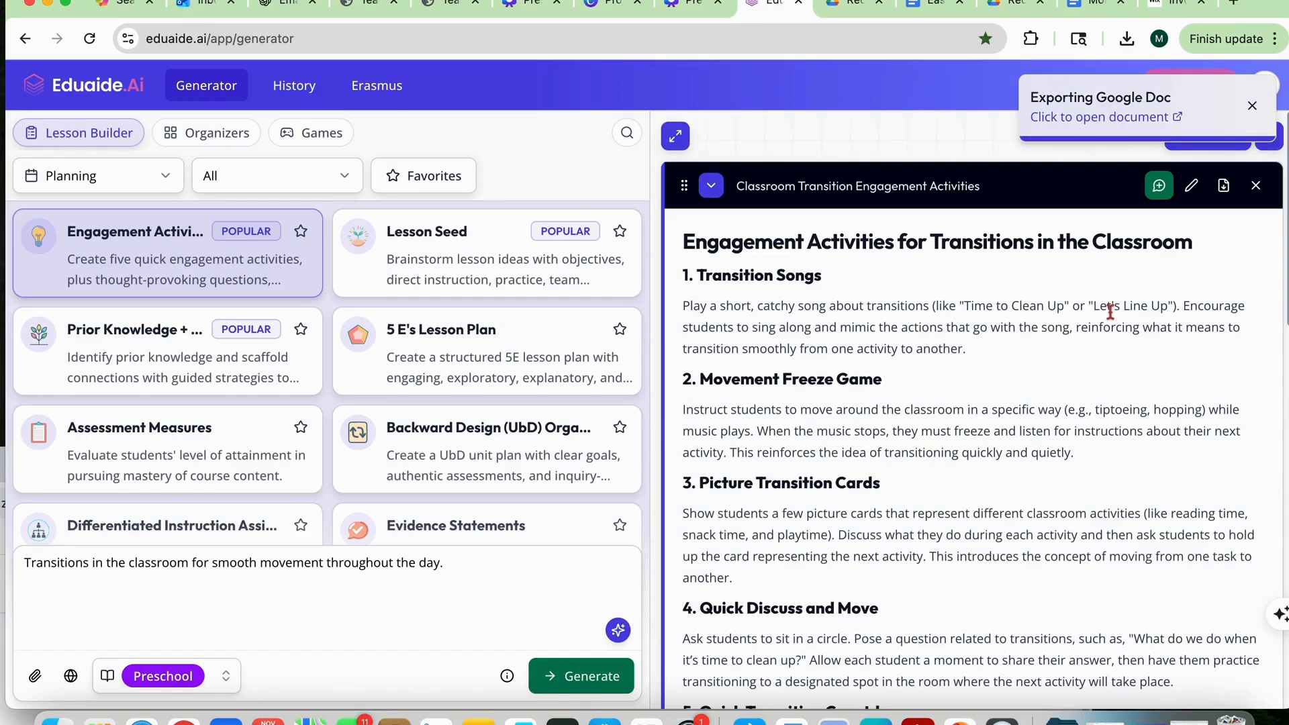
{"action": "left_click", "coordinate": [1096, 123]}
{"action": "scroll", "coordinate": [860, 377], "scroll_direction": "down", "scroll_amount": 8}
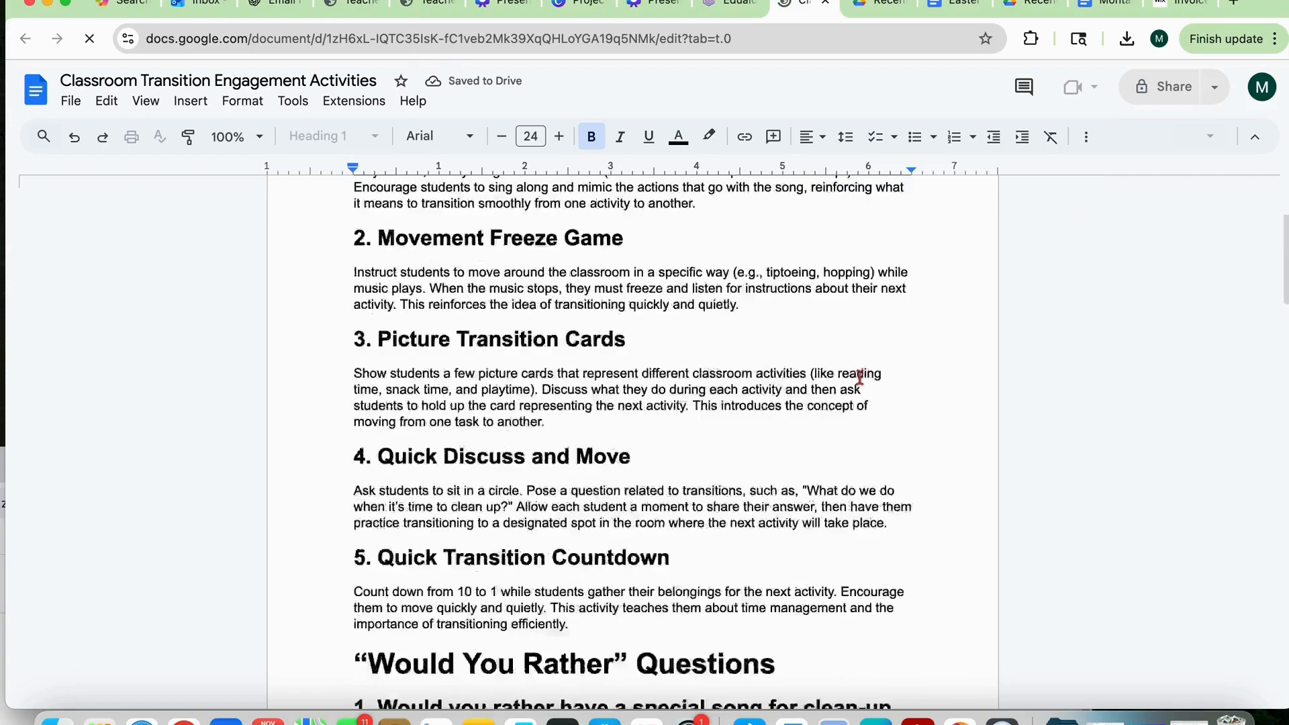
{"action": "scroll", "coordinate": [859, 377], "scroll_direction": "down", "scroll_amount": 17}
{"action": "scroll", "coordinate": [859, 377], "scroll_direction": "up", "scroll_amount": 20}
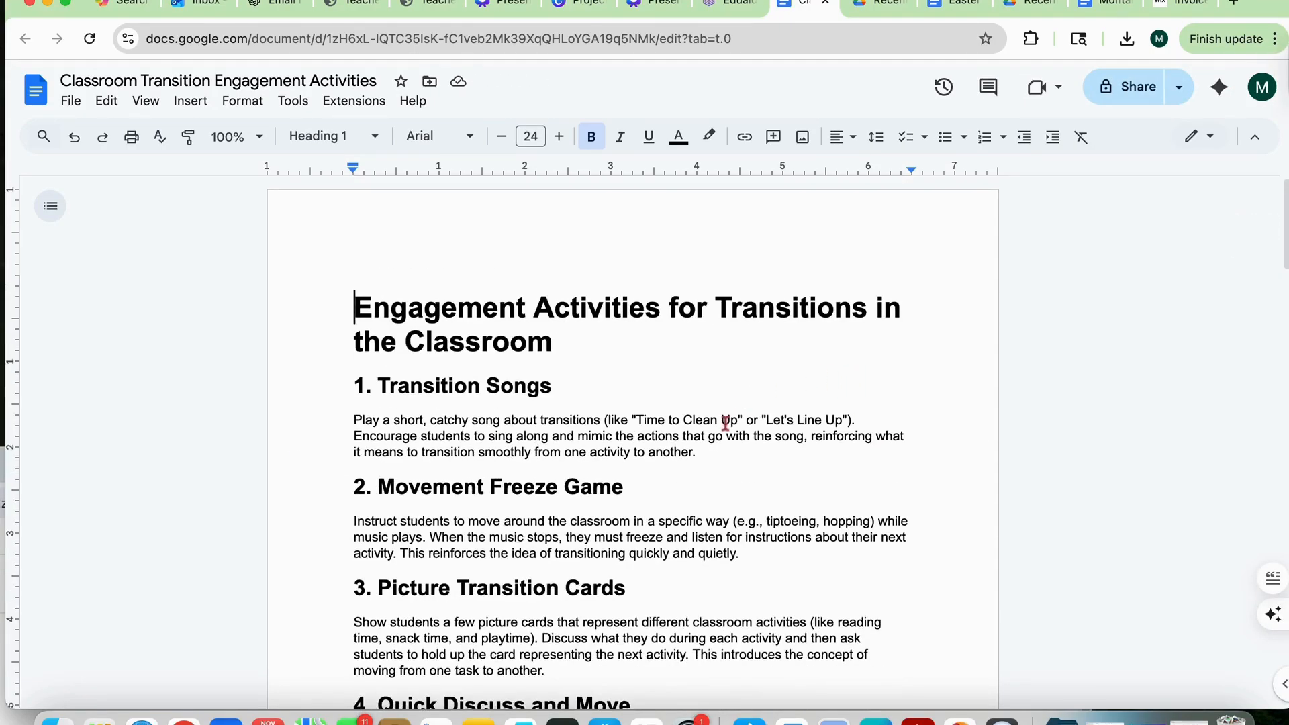
- Back in Eduaide, close the generated activities card and select the Bingo Style game
{"action": "left_click", "coordinate": [738, 6]}
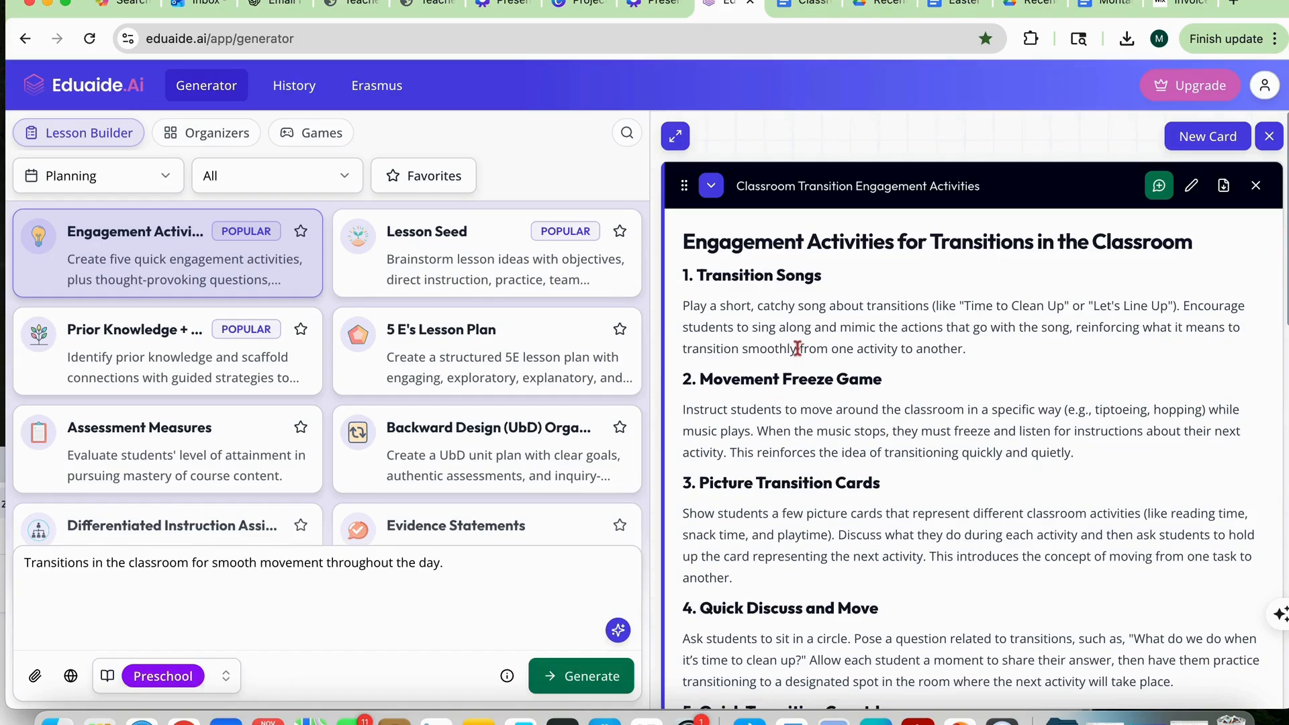
{"action": "left_click", "coordinate": [1256, 185]}
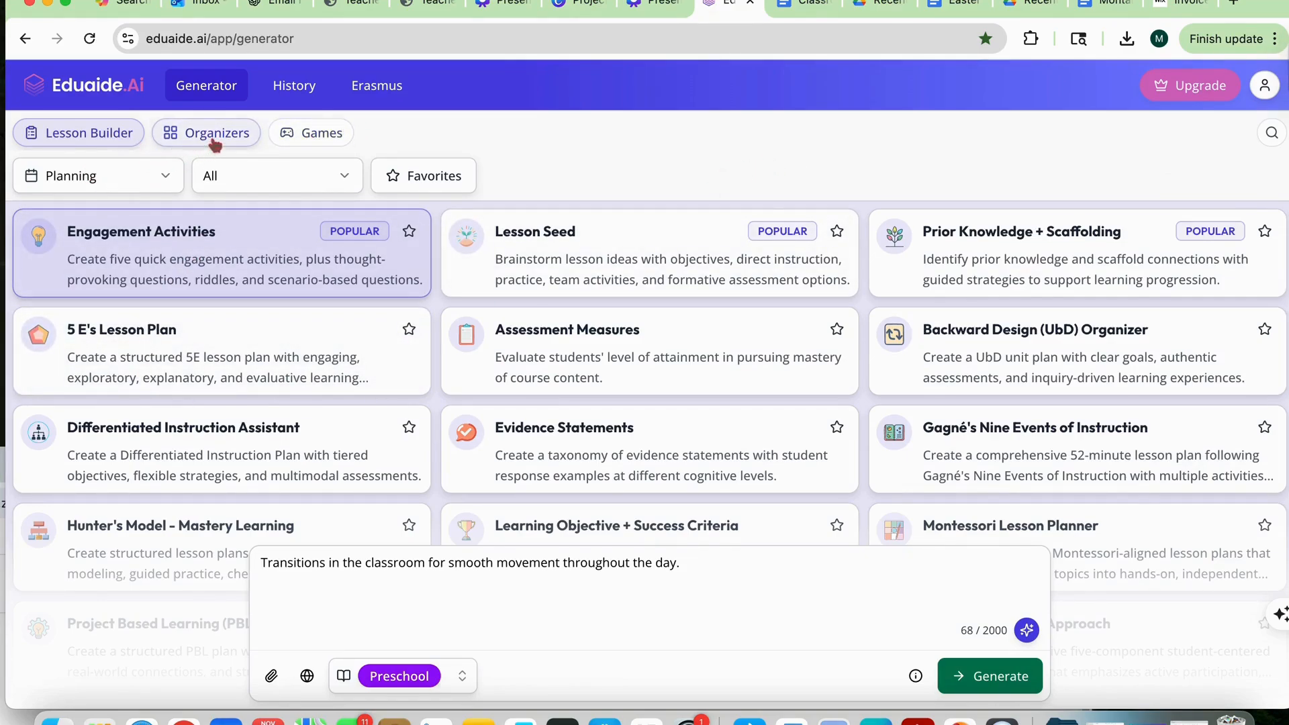
{"action": "left_click", "coordinate": [339, 136]}
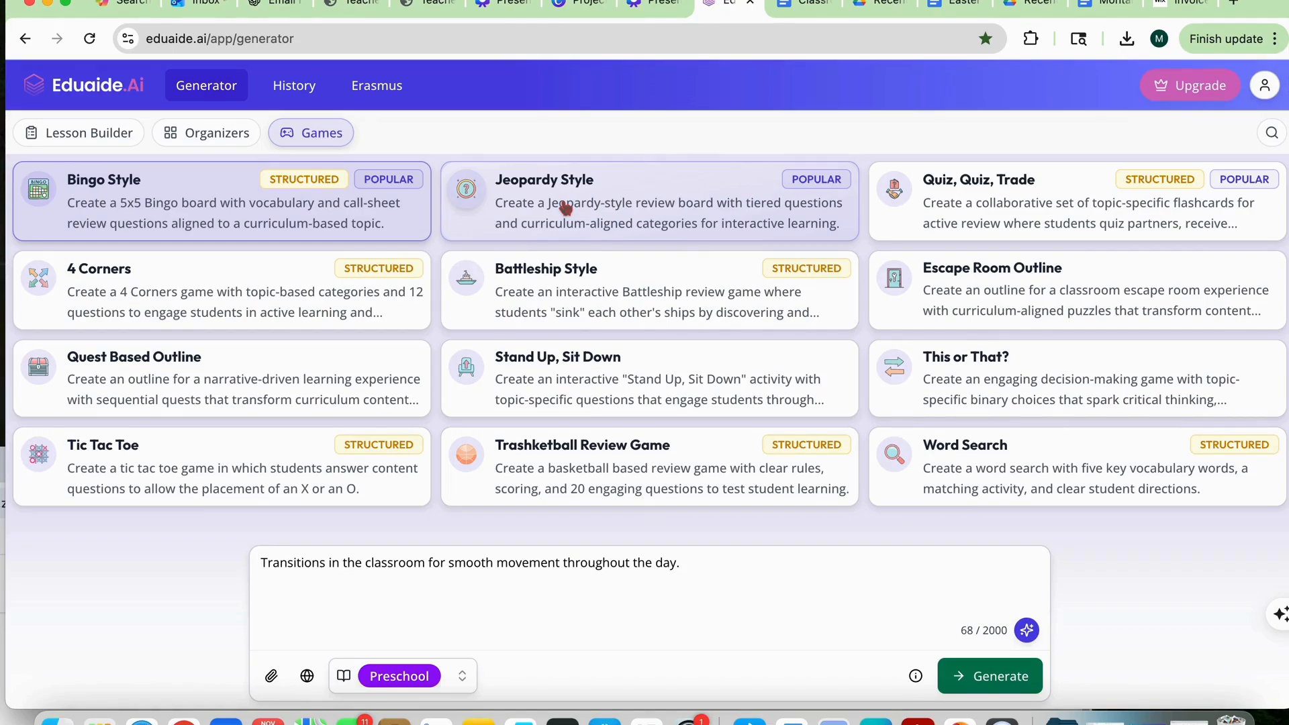
{"action": "left_click", "coordinate": [209, 210]}
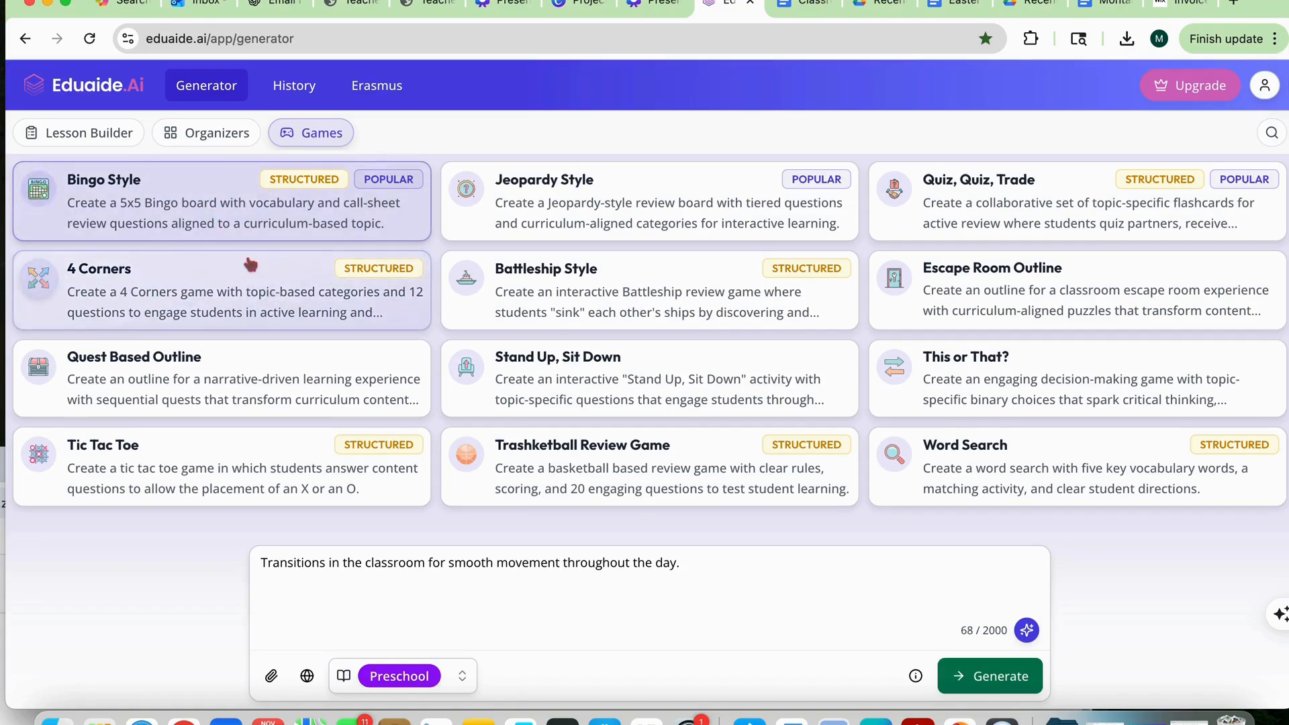
- Replace the prompt text with "Teaching strategies game with questions at the end of a training"
{"action": "left_click", "coordinate": [378, 570]}
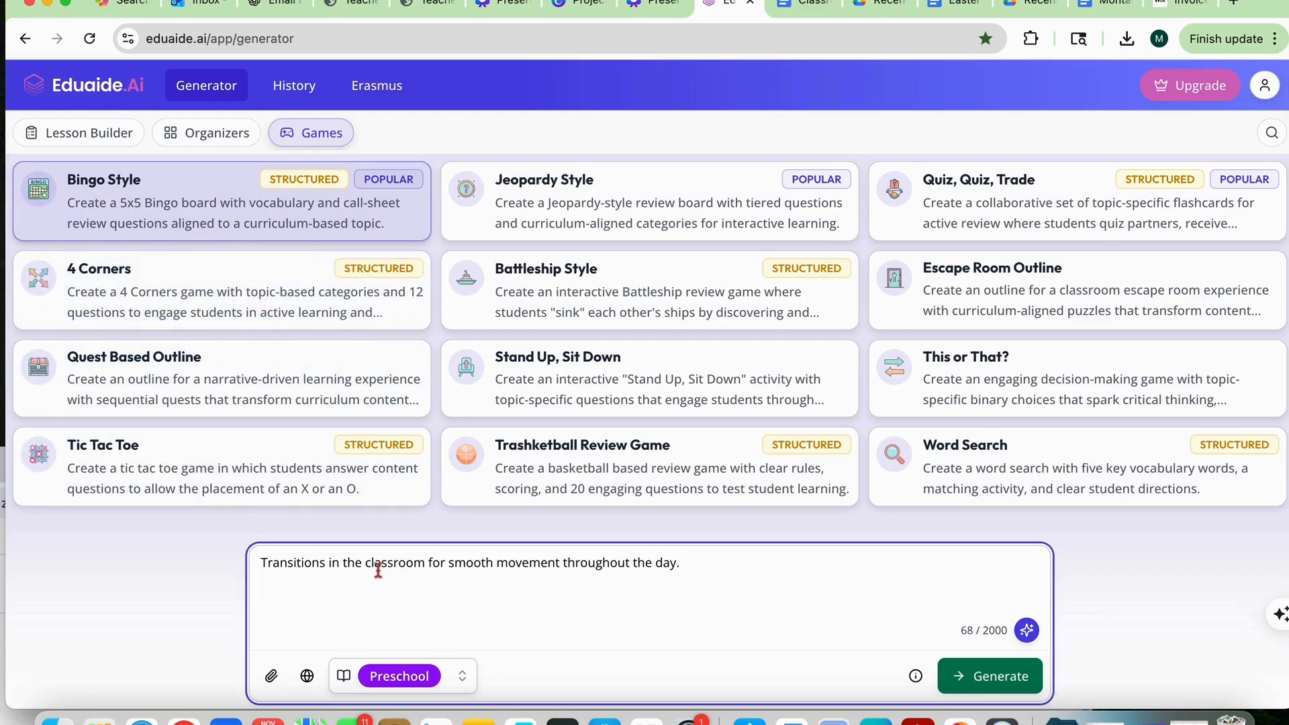
{"action": "key", "text": "BackSpace"}
{"action": "key", "text": "BackSpace"}
{"action": "key", "text": "BackSpace"}
{"action": "key", "text": "BackSpace"}
{"action": "key", "text": "BackSpace"}
{"action": "key", "text": "BackSpace"}
{"action": "key", "text": "BackSpace"}
{"action": "key", "text": "BackSpace"}
{"action": "key", "text": "BackSpace"}
{"action": "key", "text": "BackSpace"}
{"action": "key", "text": "BackSpace"}
{"action": "key", "text": "BackSpace"}
{"action": "key", "text": "BackSpace"}
{"action": "key", "text": "BackSpace"}
{"action": "key", "text": "BackSpace"}
{"action": "key", "text": "BackSpace"}
{"action": "key", "text": "BackSpace"}
{"action": "key", "text": "BackSpace"}
{"action": "key", "text": "BackSpace"}
{"action": "key", "text": "BackSpace"}
{"action": "key", "text": "BackSpace"}
{"action": "key", "text": "BackSpace"}
{"action": "key", "text": "BackSpace"}
{"action": "key", "text": "BackSpace"}
{"action": "key", "text": "BackSpace"}
{"action": "key", "text": "BackSpace"}
{"action": "key", "text": "BackSpace"}
{"action": "key", "text": "BackSpace"}
{"action": "key", "text": "BackSpace"}
{"action": "key", "text": "BackSpace"}
{"action": "key", "text": "BackSpace"}
{"action": "key", "text": "BackSpace"}
{"action": "key", "text": "BackSpace"}
{"action": "key", "text": "BackSpace"}
{"action": "key", "text": "BackSpace"}
{"action": "key", "text": "BackSpace"}
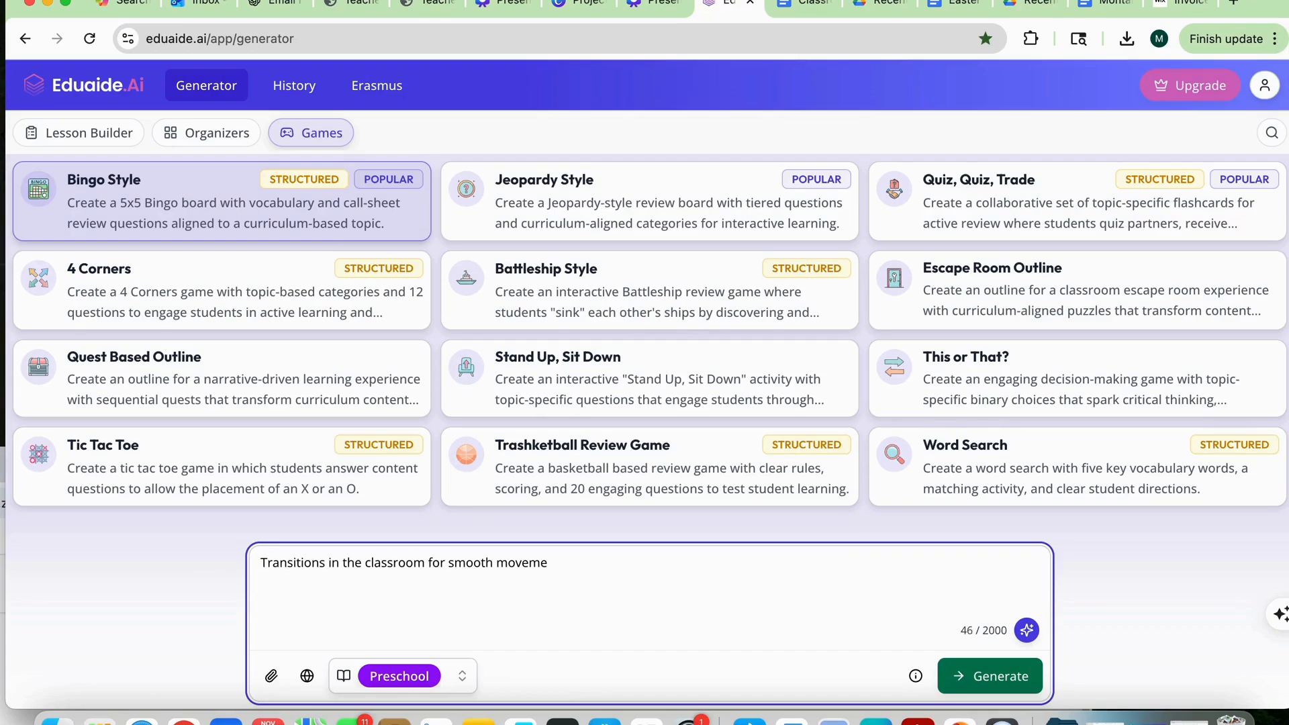
{"action": "key", "text": "BackSpace"}
{"action": "key", "text": "BackSpace"}
{"action": "key", "text": "BackSpace"}
{"action": "key", "text": "BackSpace"}
{"action": "key", "text": "BackSpace"}
{"action": "key", "text": "BackSpace"}
{"action": "key", "text": "BackSpace"}
{"action": "key", "text": "BackSpace"}
{"action": "key", "text": "BackSpace"}
{"action": "key", "text": "BackSpace"}
{"action": "key", "text": "BackSpace"}
{"action": "key", "text": "BackSpace"}
{"action": "key", "text": "BackSpace"}
{"action": "key", "text": "BackSpace"}
{"action": "key", "text": "BackSpace"}
{"action": "key", "text": "BackSpace"}
{"action": "key", "text": "BackSpace"}
{"action": "key", "text": "BackSpace"}
{"action": "key", "text": "BackSpace"}
{"action": "key", "text": "BackSpace"}
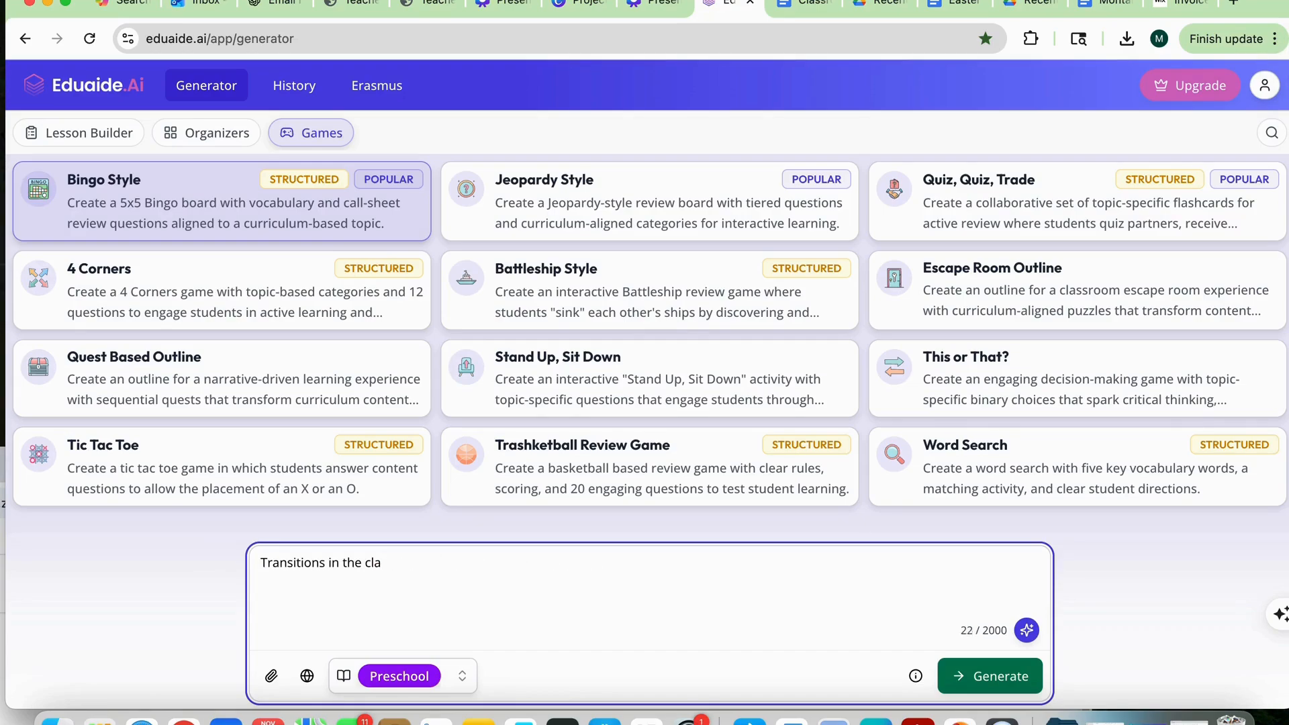
{"action": "key", "text": "BackSpace"}
{"action": "key", "text": "BackSpace"}
{"action": "key", "text": "BackSpace"}
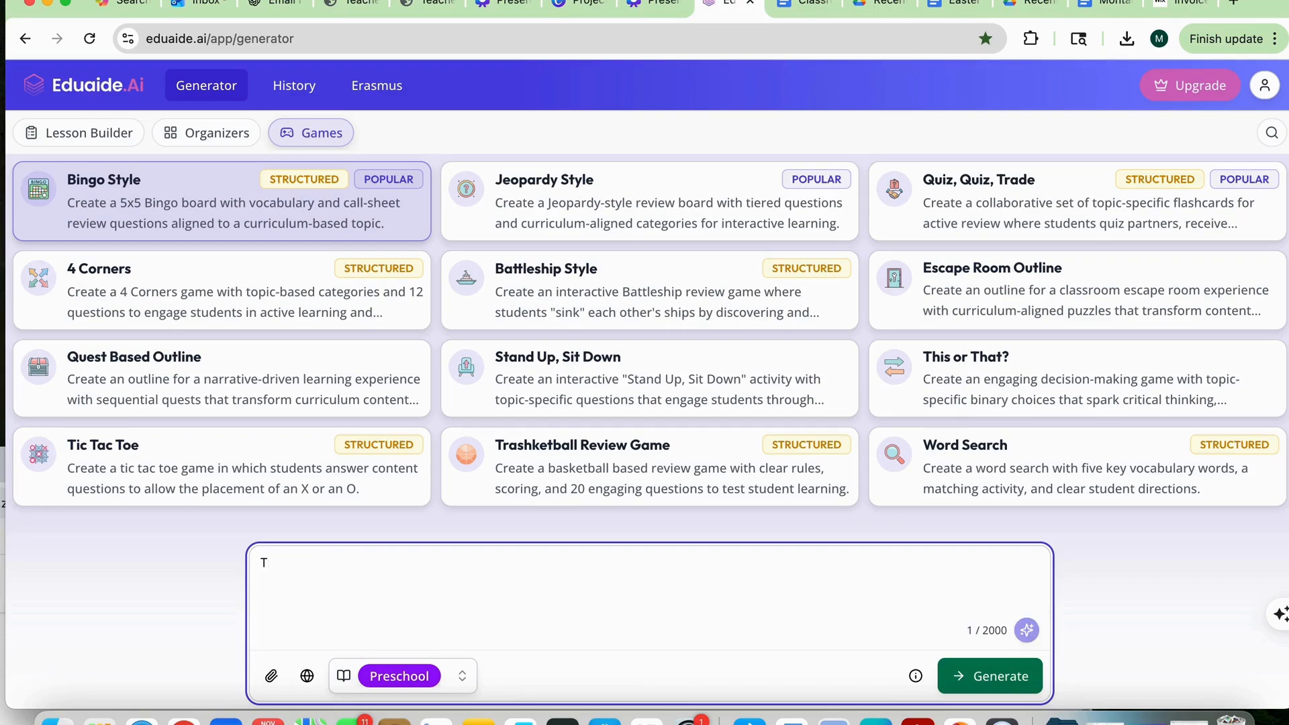
{"action": "type", "text": "eaching strategies c"}
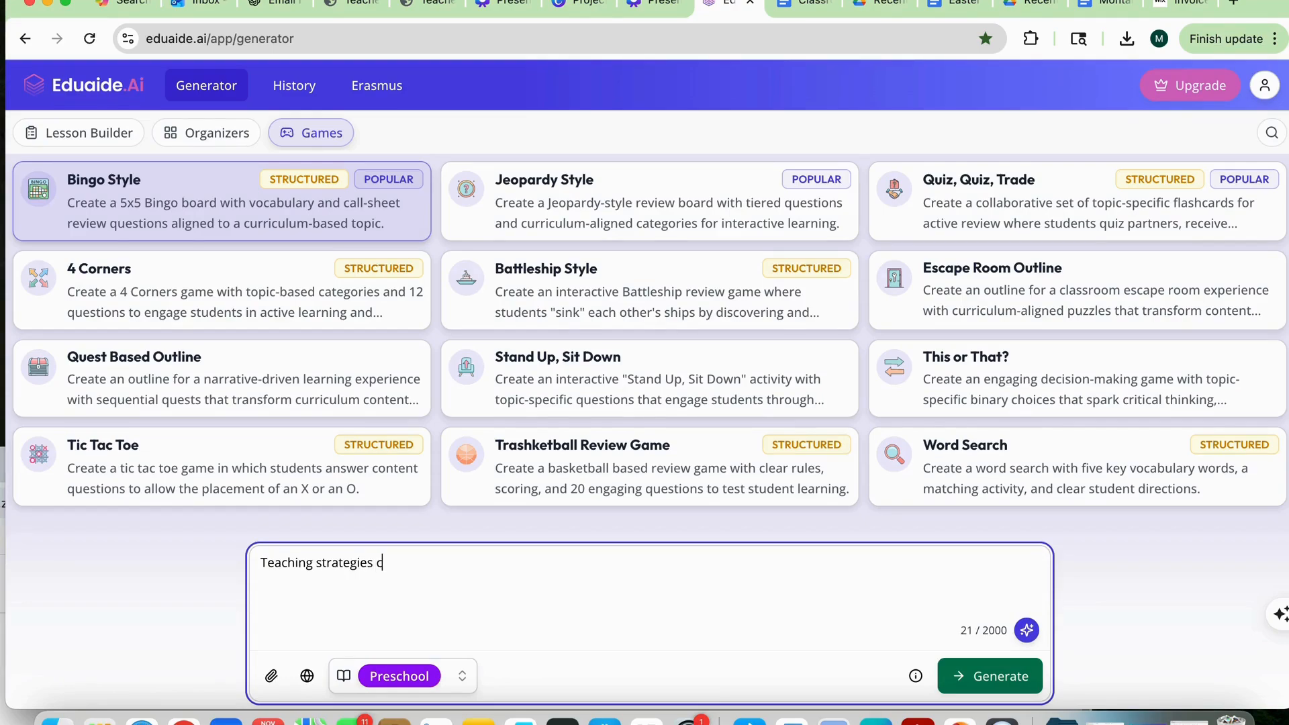
{"action": "key", "text": "BackSpace"}
{"action": "type", "text": "game with qus"}
{"action": "key", "text": "BackSpace"}
{"action": "type", "text": "estions at the end"}
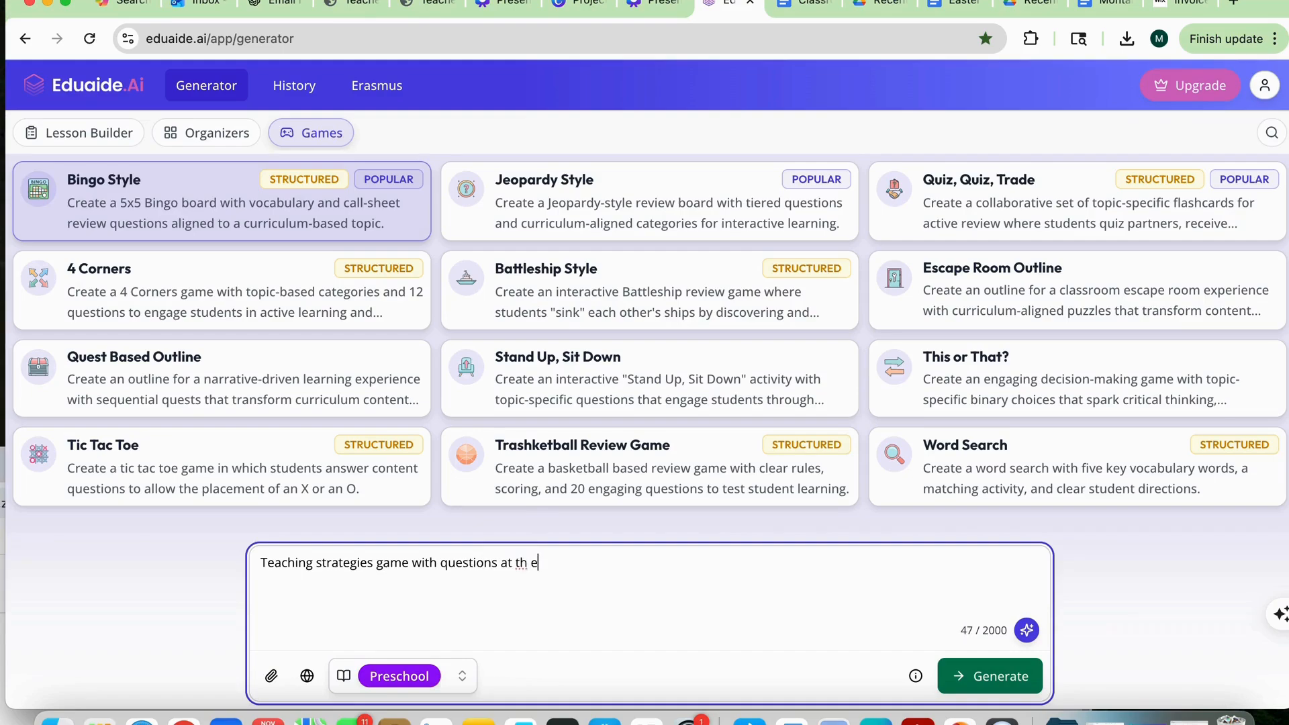
{"action": "type", "text": " of a training"}
- Set the grade level to Professional/Staff (Adult Learners) and generate the Bingo Style game
{"action": "left_click", "coordinate": [463, 680]}
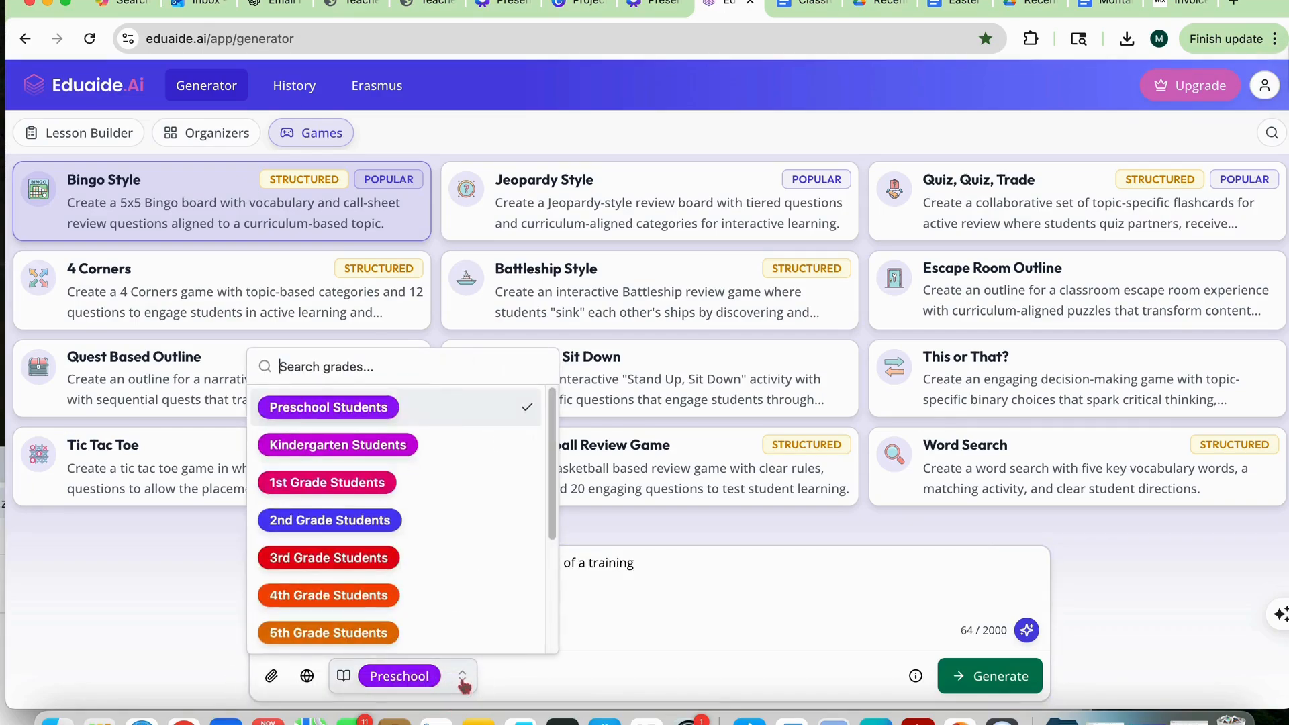
{"action": "scroll", "coordinate": [518, 452], "scroll_direction": "down", "scroll_amount": 3}
{"action": "left_click", "coordinate": [381, 635]}
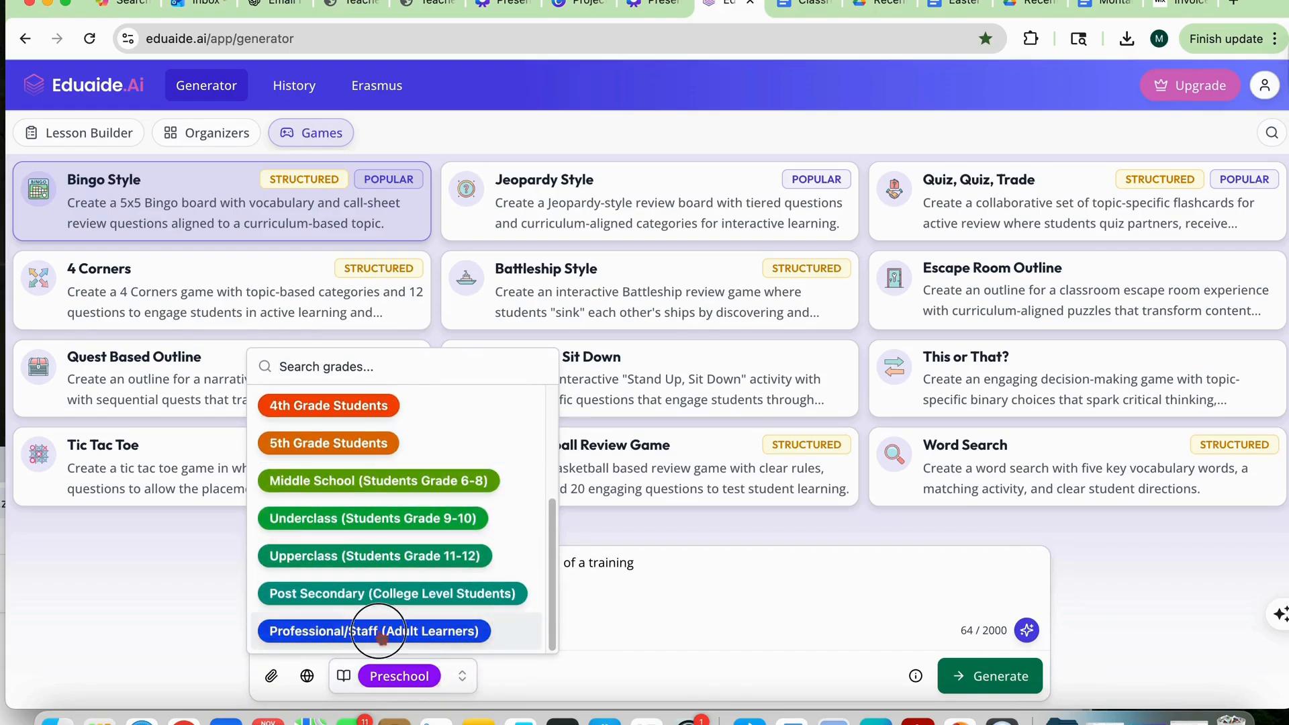
{"action": "left_click", "coordinate": [999, 686]}
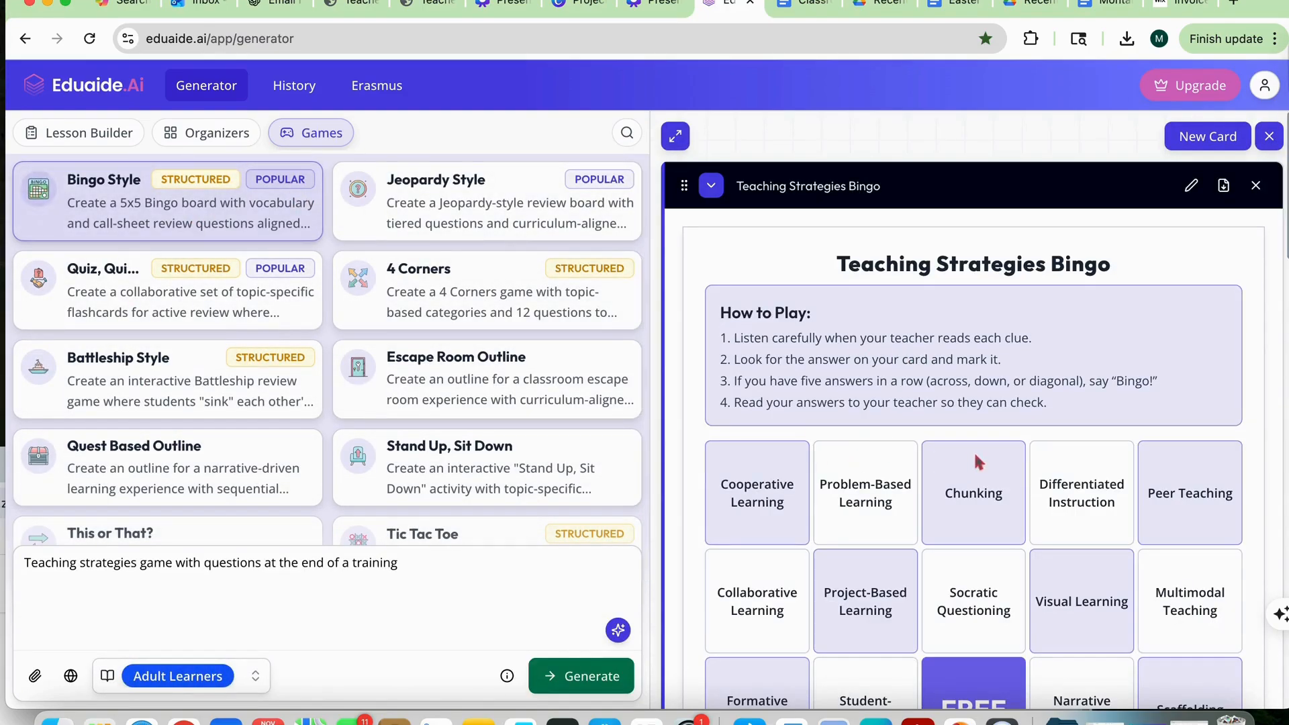
- Review the generated bingo game, examining its instructions, the 5x5 board and the teacher call sheet
{"action": "scroll", "coordinate": [1049, 418], "scroll_direction": "down", "scroll_amount": 1}
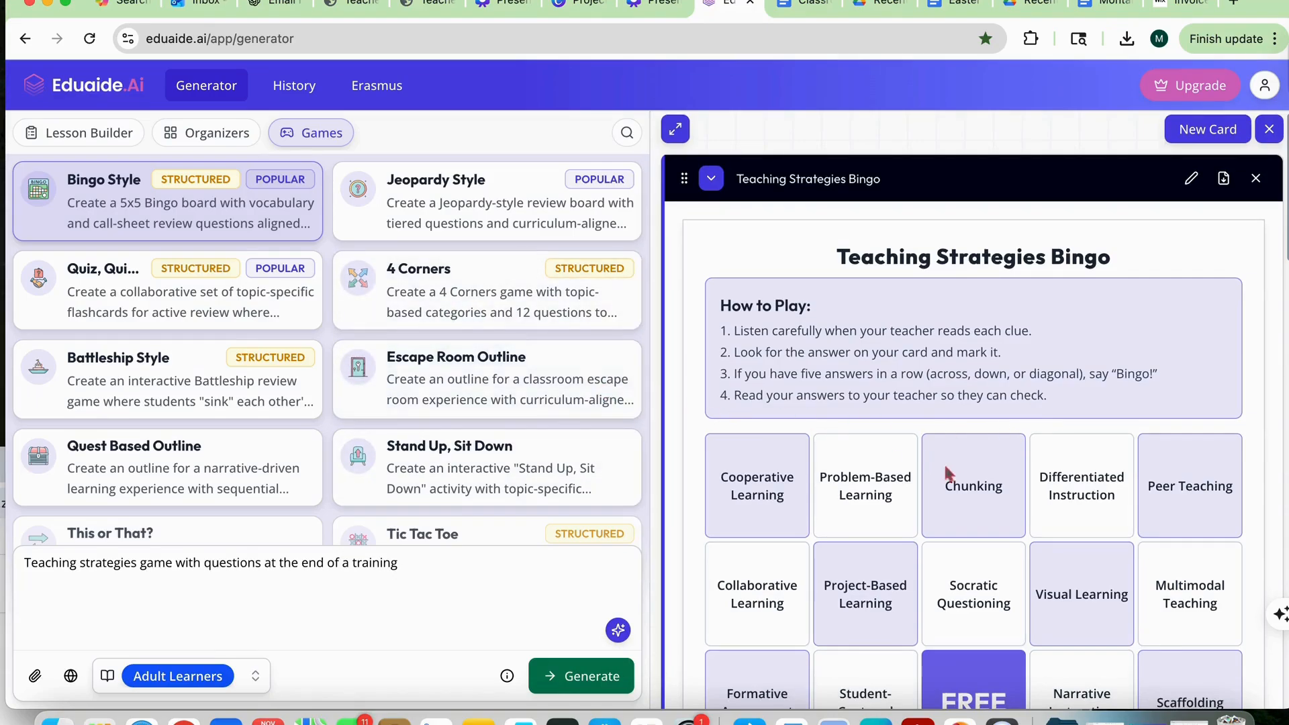
{"action": "scroll", "coordinate": [1019, 478], "scroll_direction": "down", "scroll_amount": 2}
{"action": "scroll", "coordinate": [1018, 477], "scroll_direction": "down", "scroll_amount": 10}
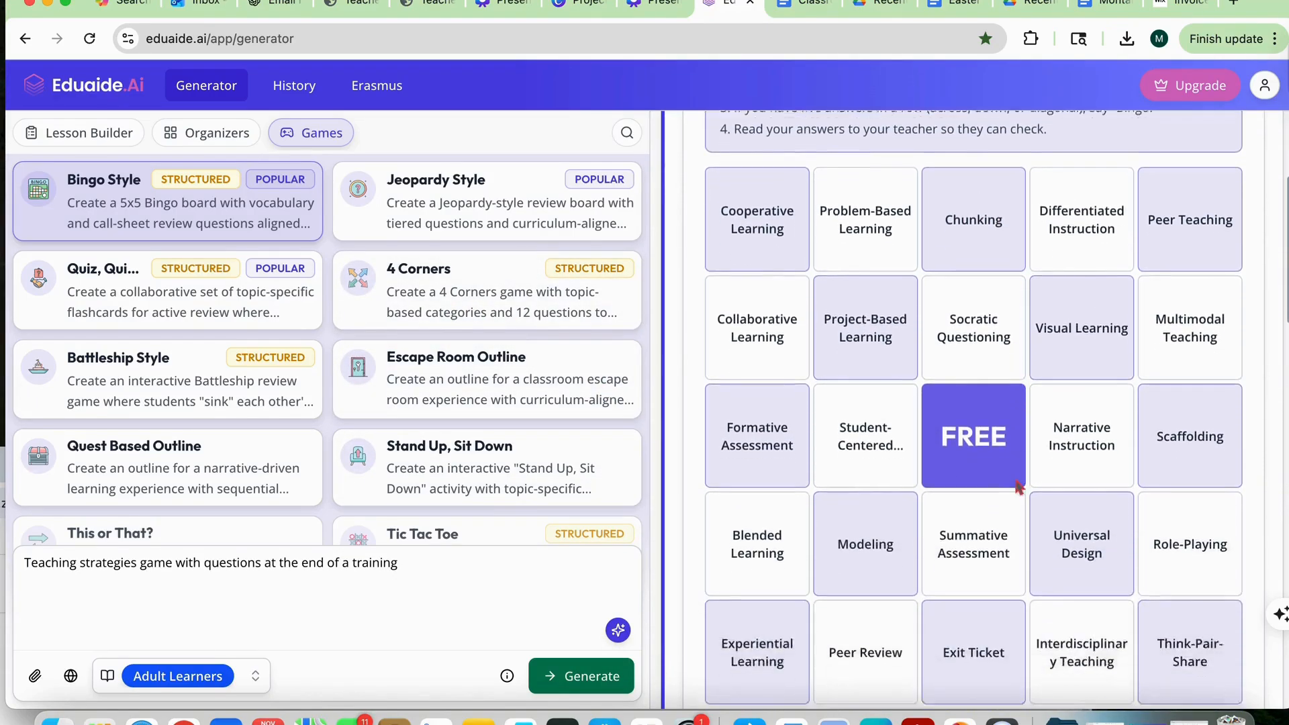
{"action": "scroll", "coordinate": [991, 413], "scroll_direction": "up", "scroll_amount": 8}
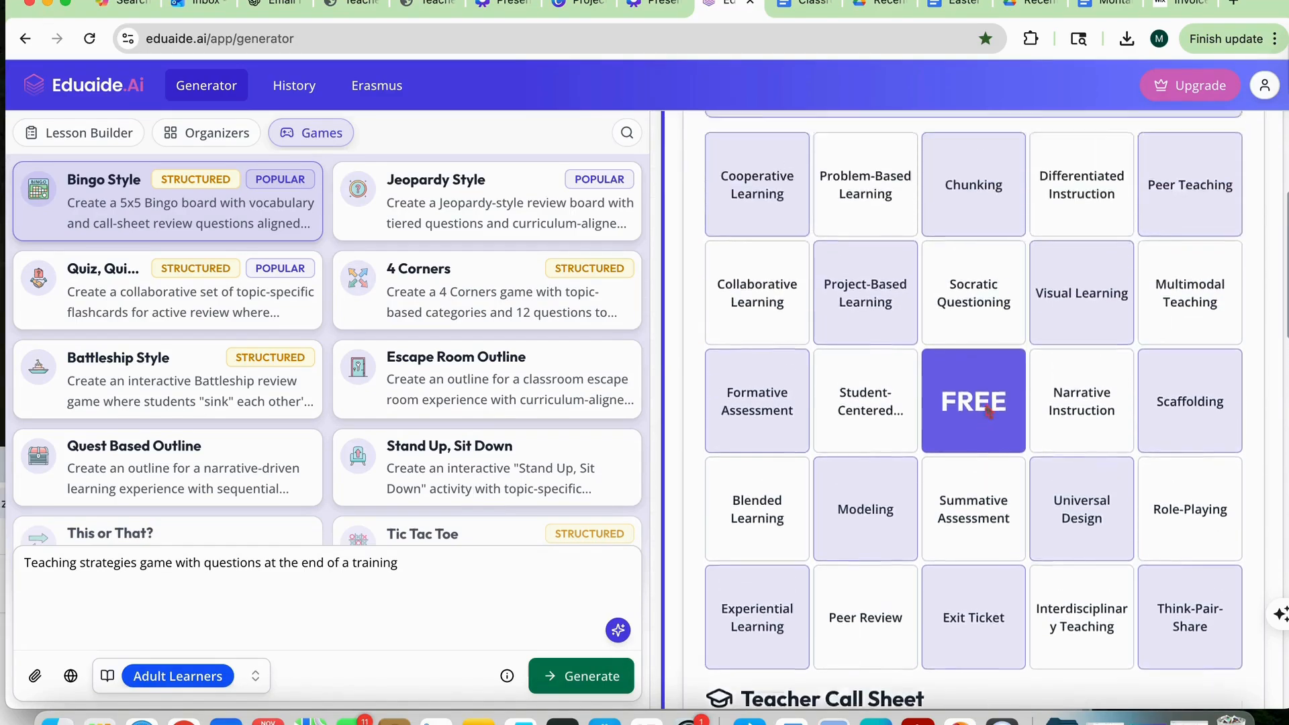
{"action": "scroll", "coordinate": [997, 415], "scroll_direction": "up", "scroll_amount": 4}
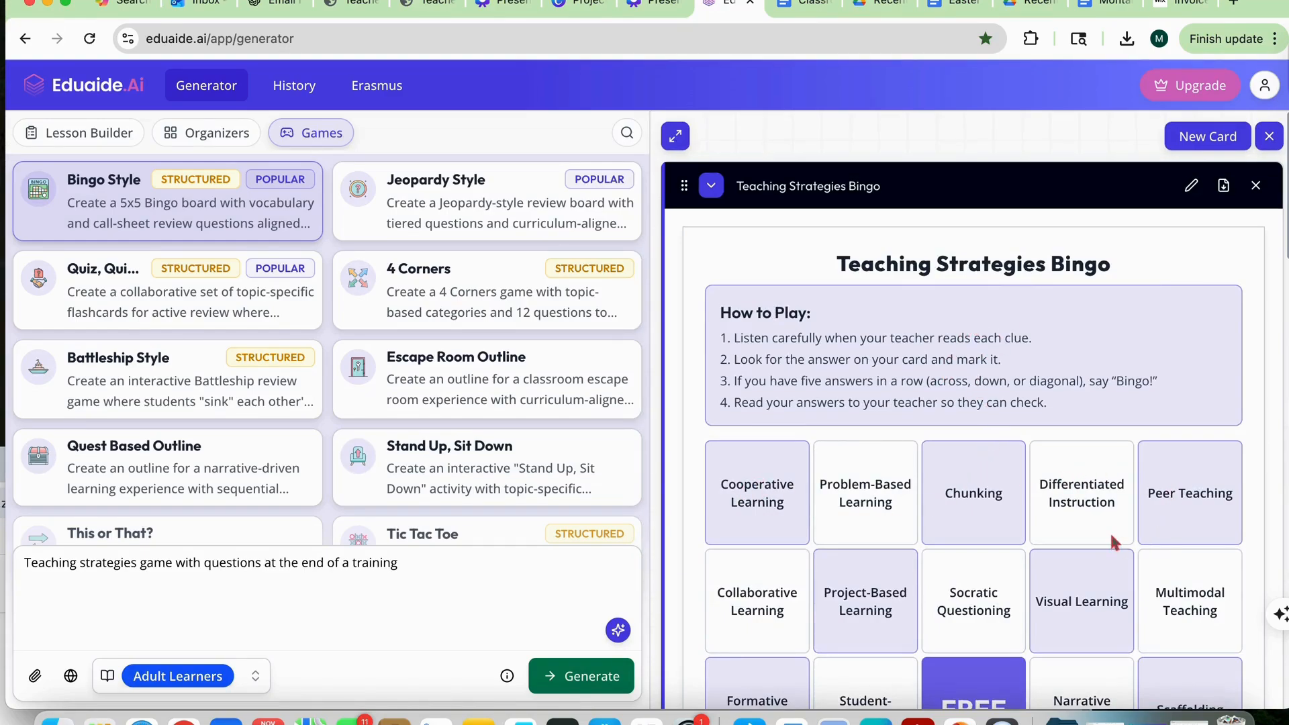
{"action": "scroll", "coordinate": [1110, 530], "scroll_direction": "down", "scroll_amount": 10}
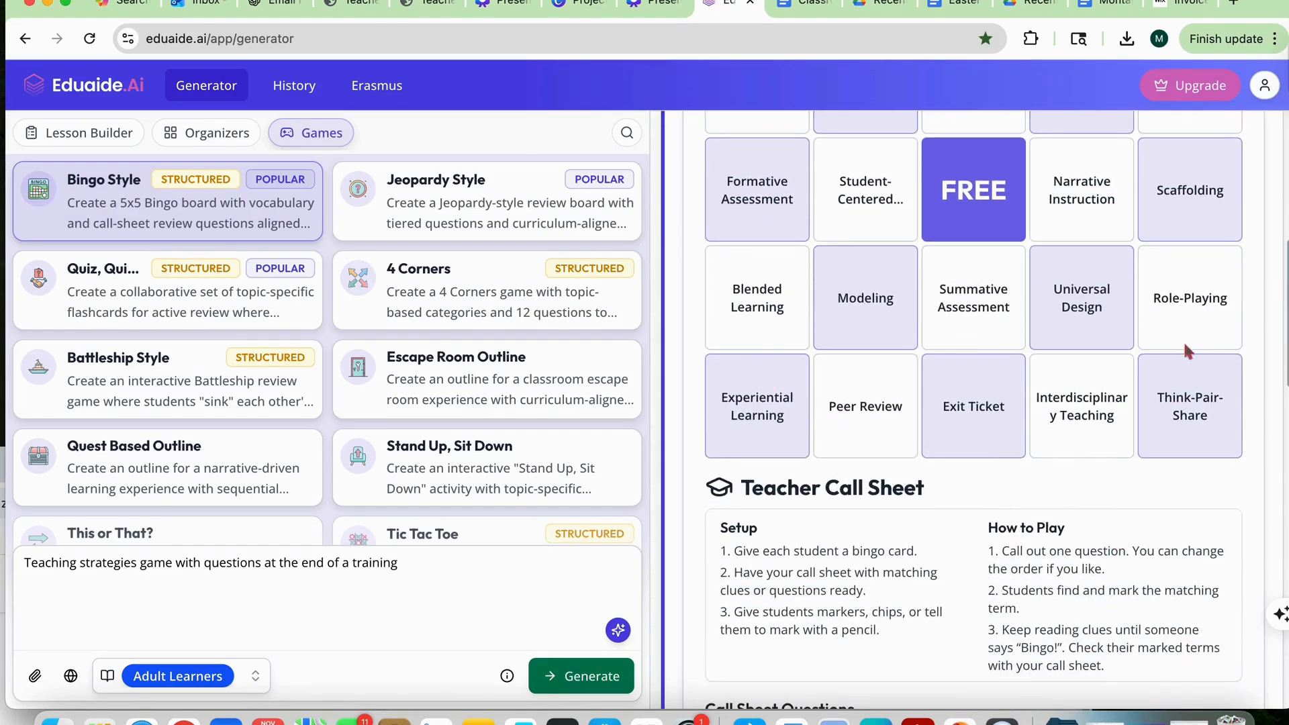
{"action": "scroll", "coordinate": [969, 403], "scroll_direction": "up", "scroll_amount": 10}
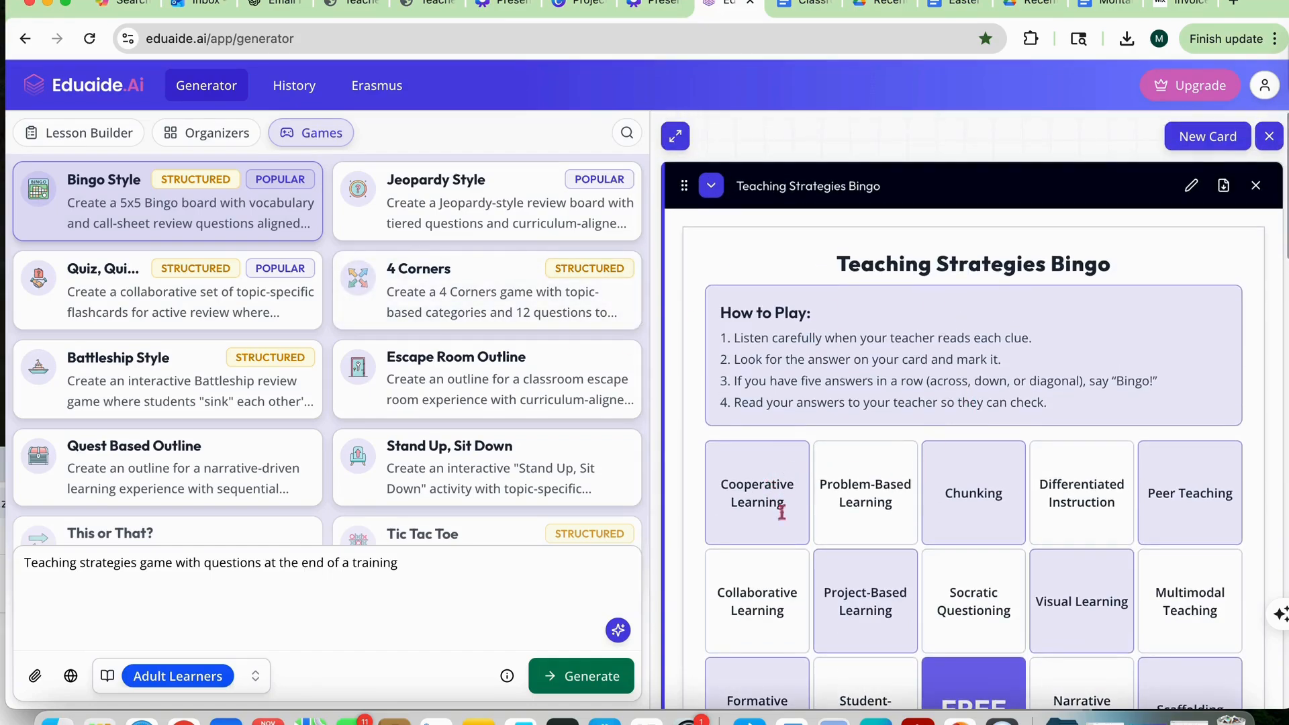
- Open the bingo game for editing, look through its title and question and term pairs, and finish editing
{"action": "left_click", "coordinate": [1191, 185]}
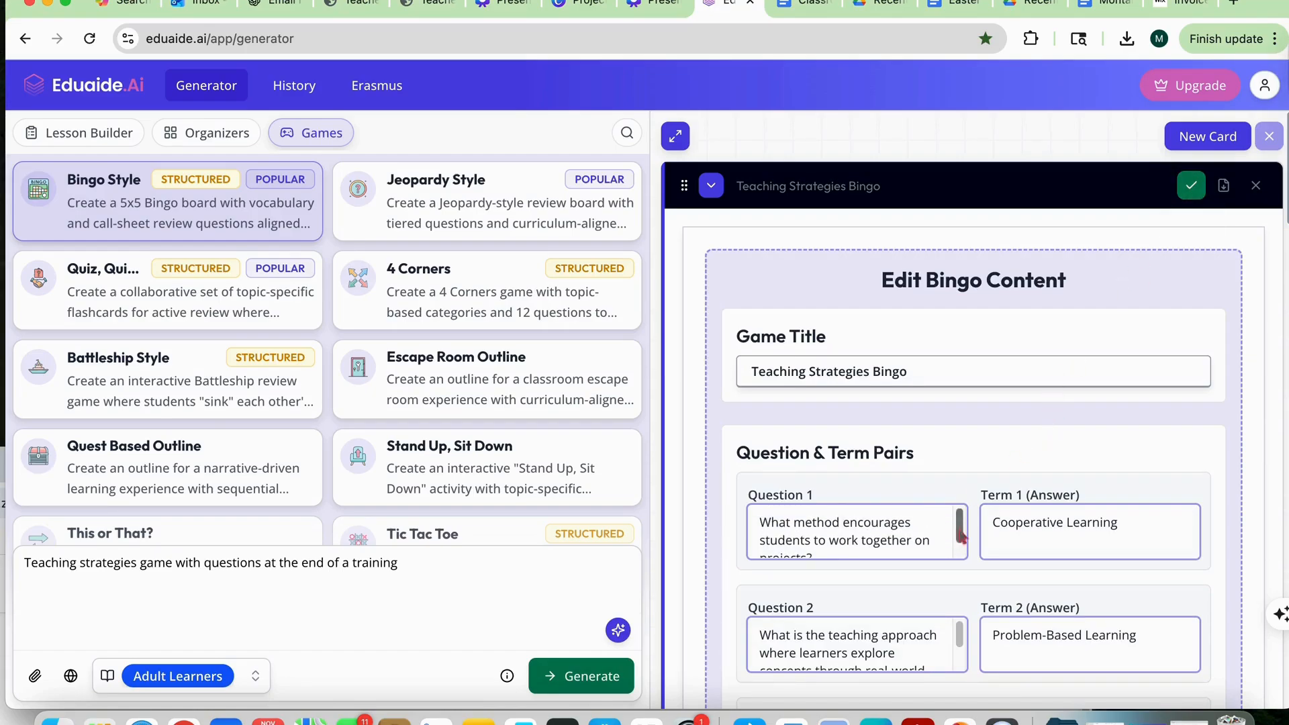
{"action": "scroll", "coordinate": [1096, 526], "scroll_direction": "down", "scroll_amount": 10}
{"action": "scroll", "coordinate": [985, 493], "scroll_direction": "up", "scroll_amount": 10}
{"action": "left_click", "coordinate": [1192, 186]}
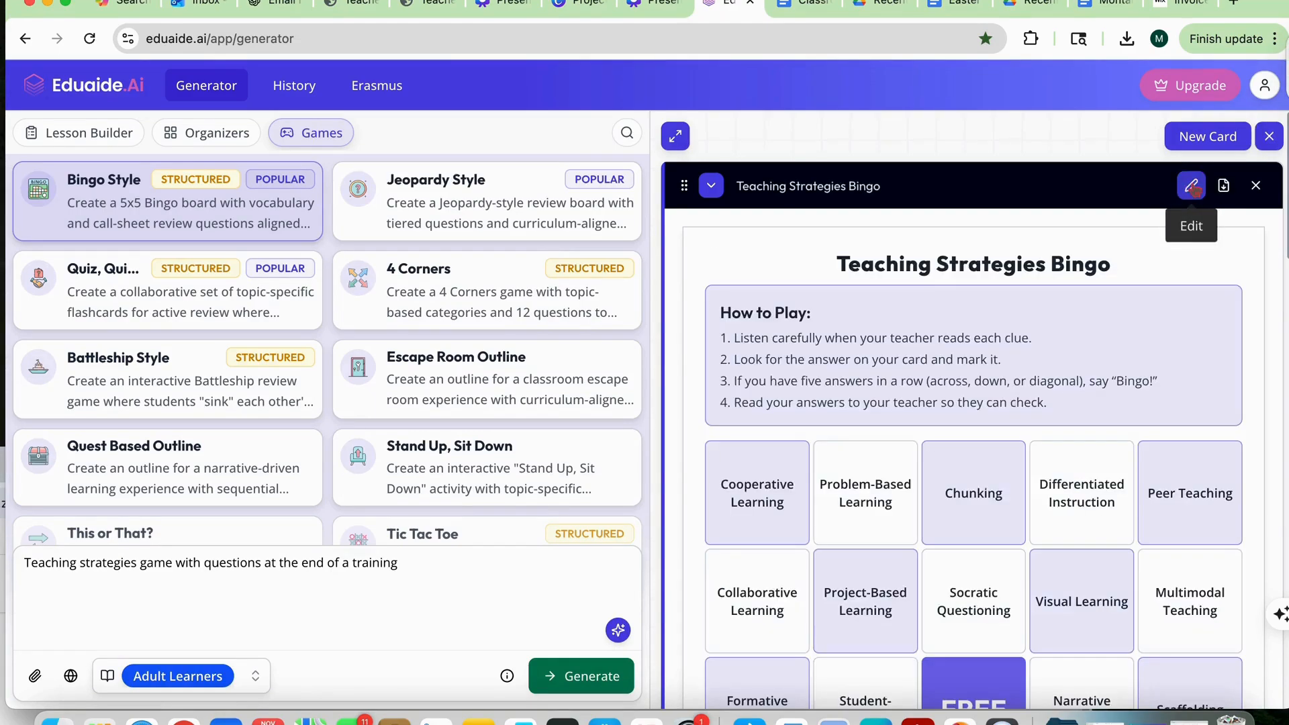
- Export the bingo game as a PDF and open Teaching_Strategies_Bingo.pdf to check its pages, closing it before returning to Eduaide
{"action": "left_click", "coordinate": [1224, 189]}
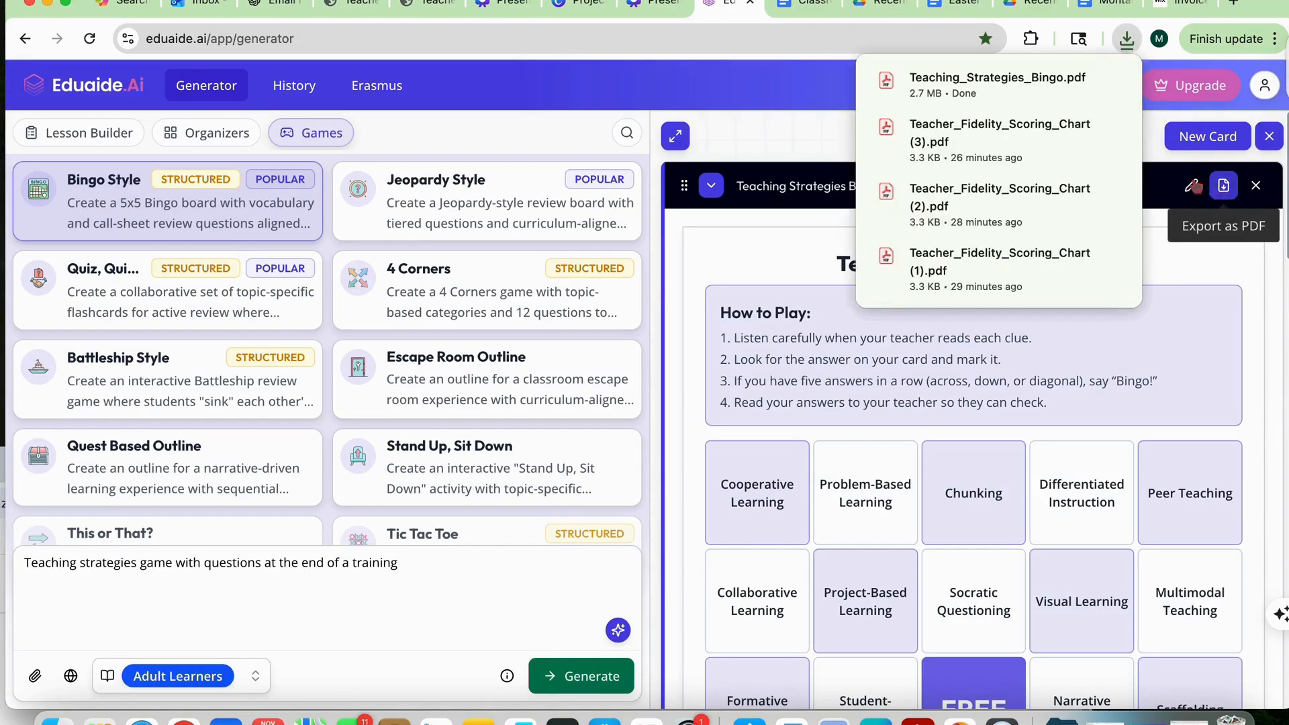
{"action": "left_click", "coordinate": [1033, 86]}
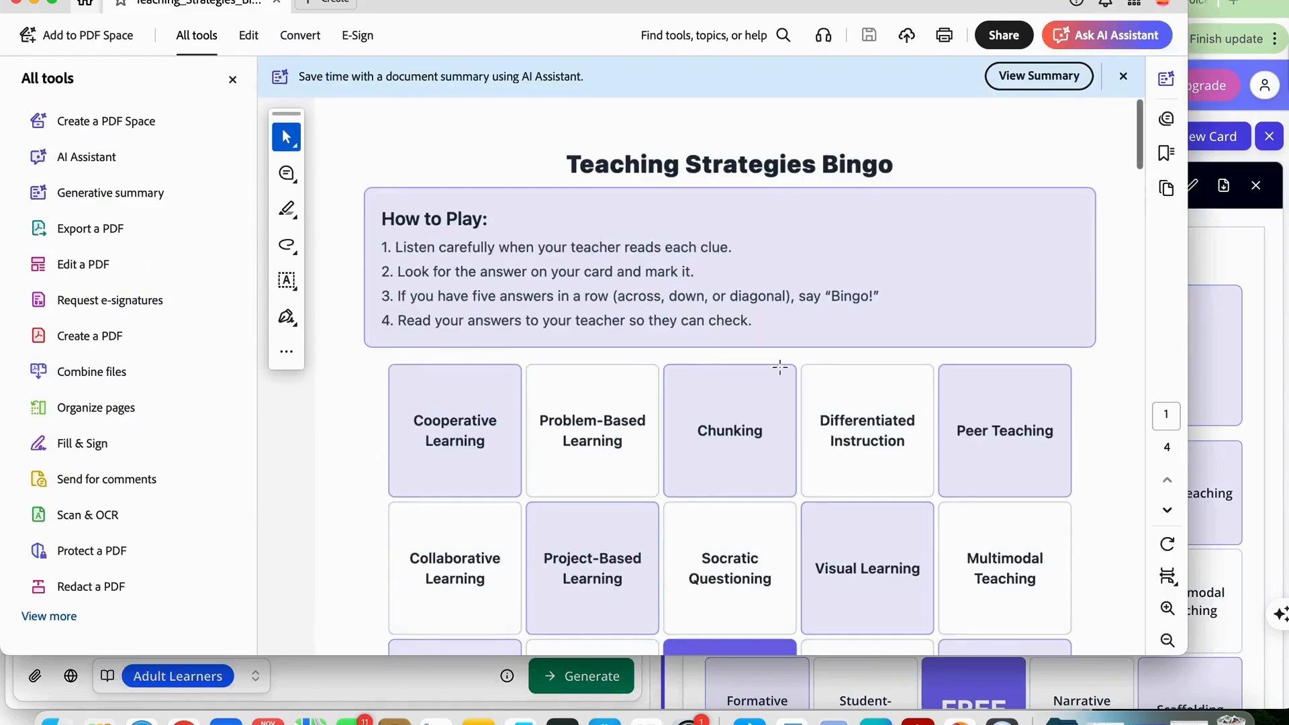
{"action": "scroll", "coordinate": [918, 443], "scroll_direction": "down", "scroll_amount": 10}
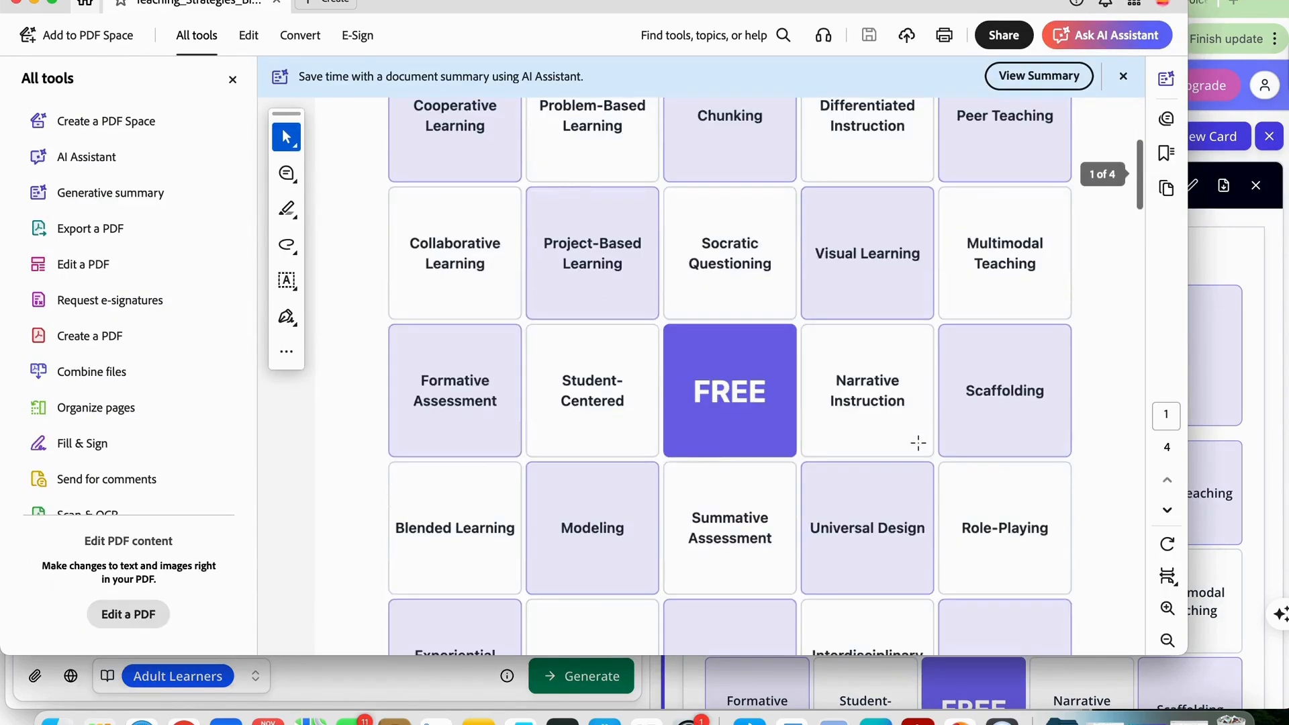
{"action": "scroll", "coordinate": [916, 440], "scroll_direction": "up", "scroll_amount": 10}
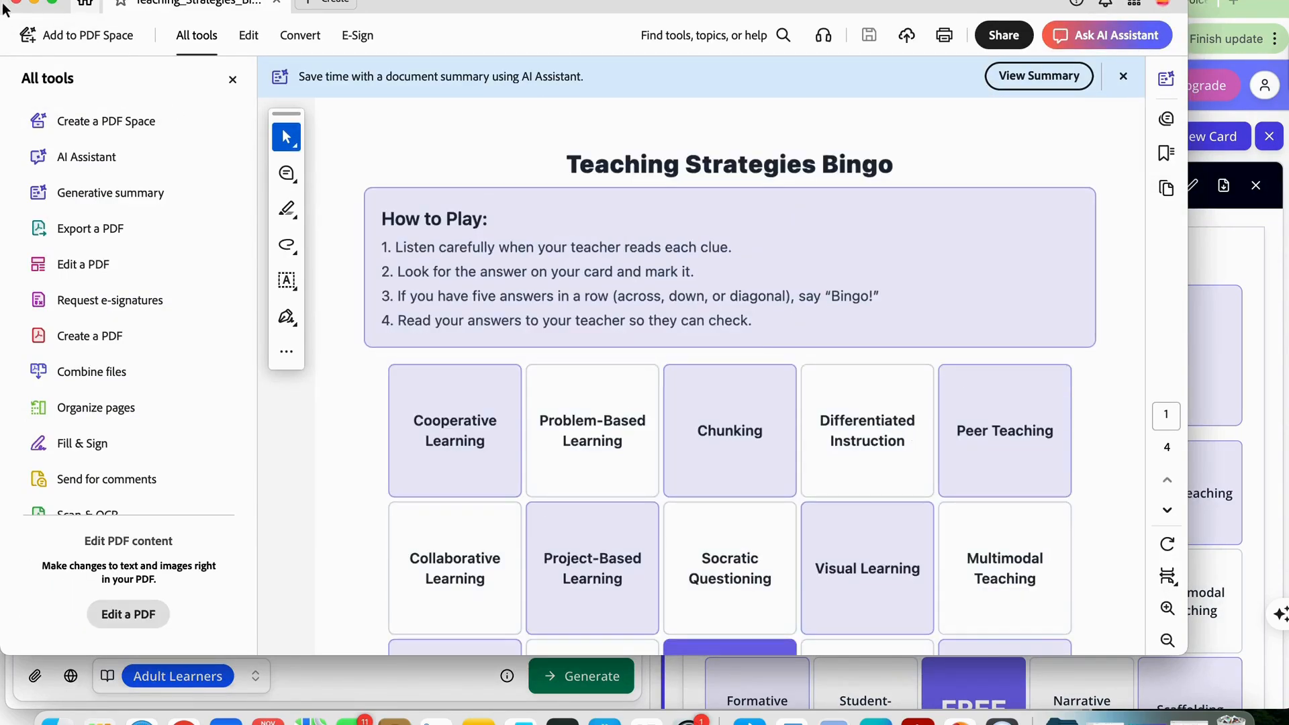
{"action": "left_click", "coordinate": [15, 4]}
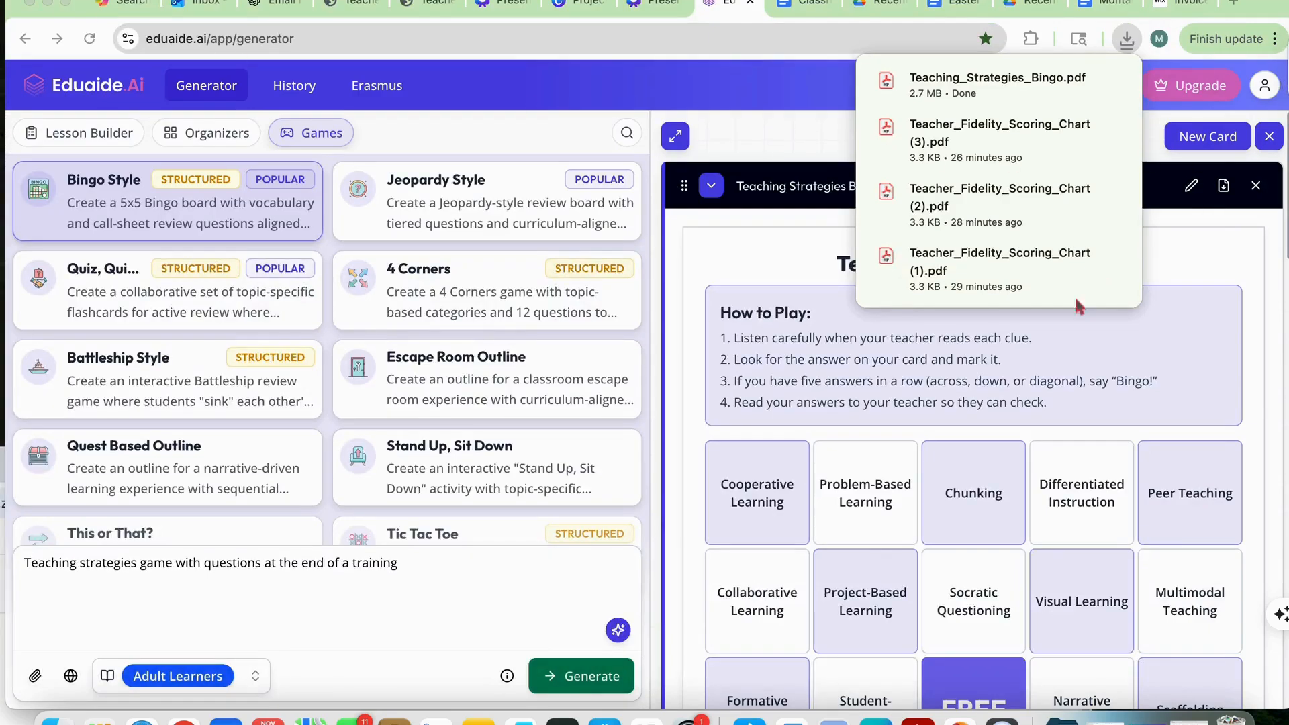
{"action": "left_click", "coordinate": [678, 476]}
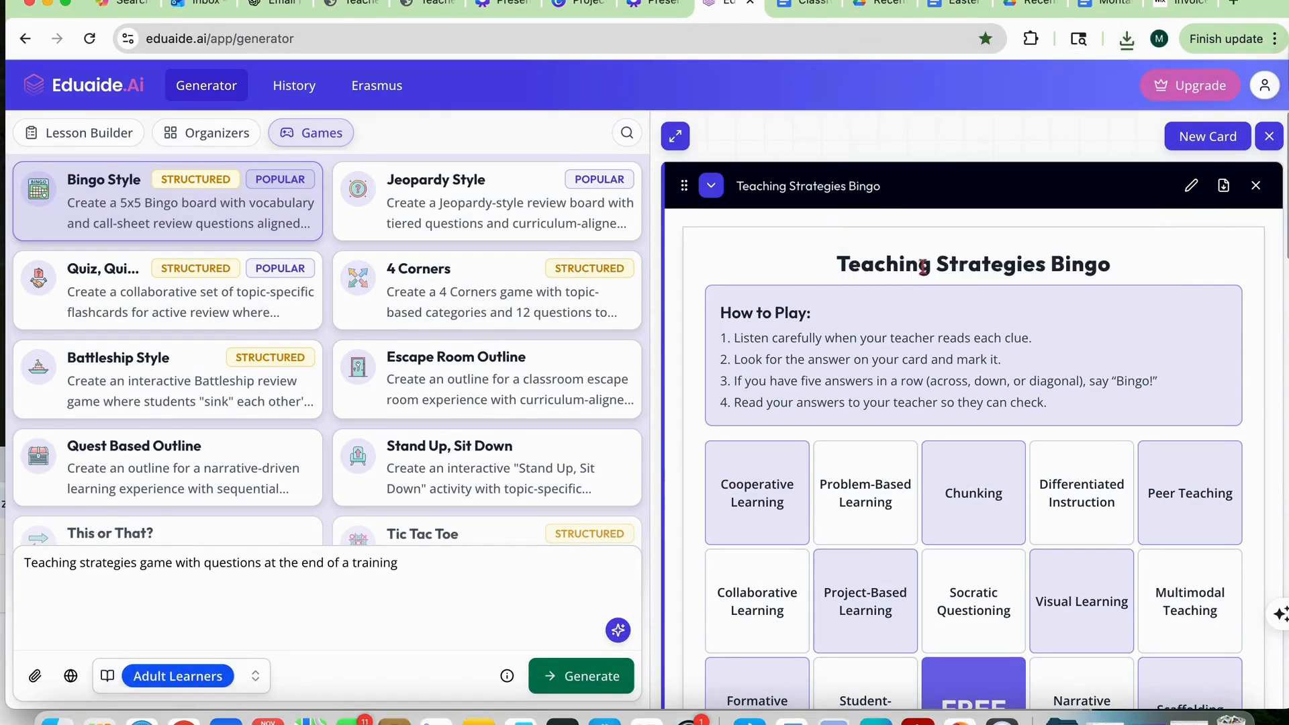
- Close the bingo game card and view the available actions for the Teaching Strategies Bingo entry in the history
{"action": "left_click", "coordinate": [1256, 186]}
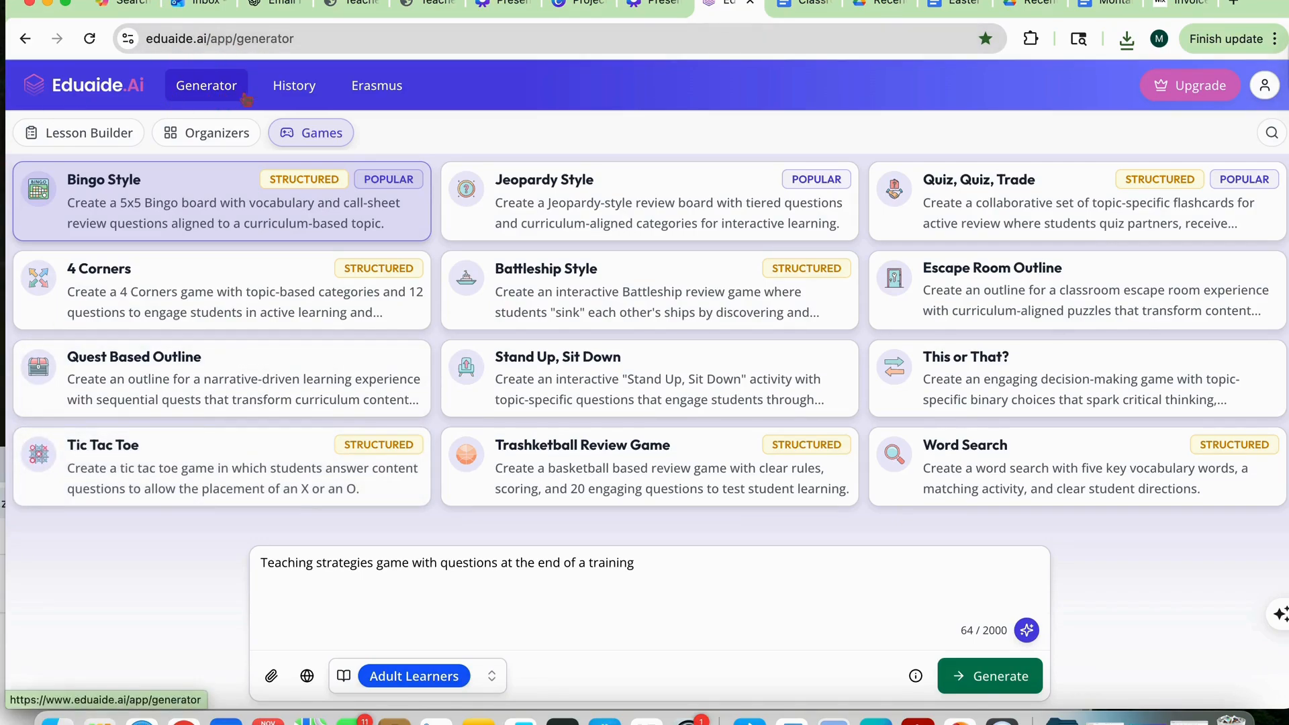
{"action": "left_click", "coordinate": [292, 97]}
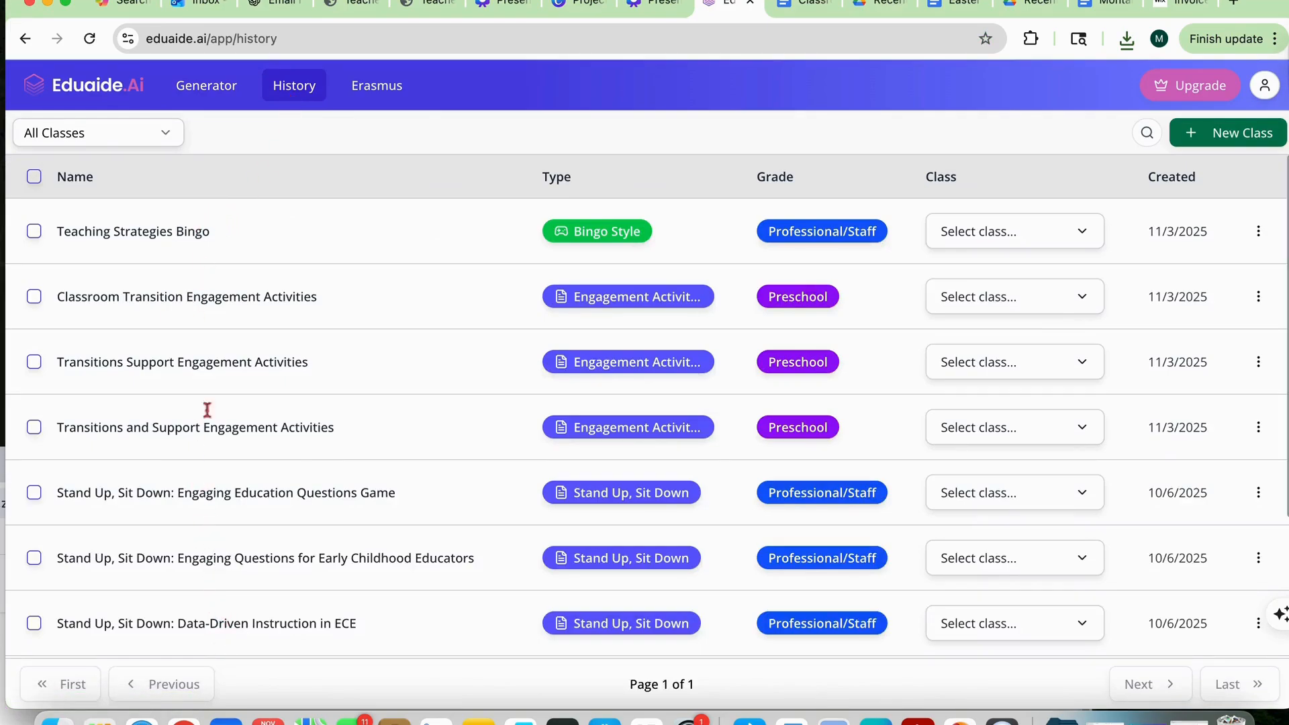
{"action": "left_click", "coordinate": [1255, 236]}
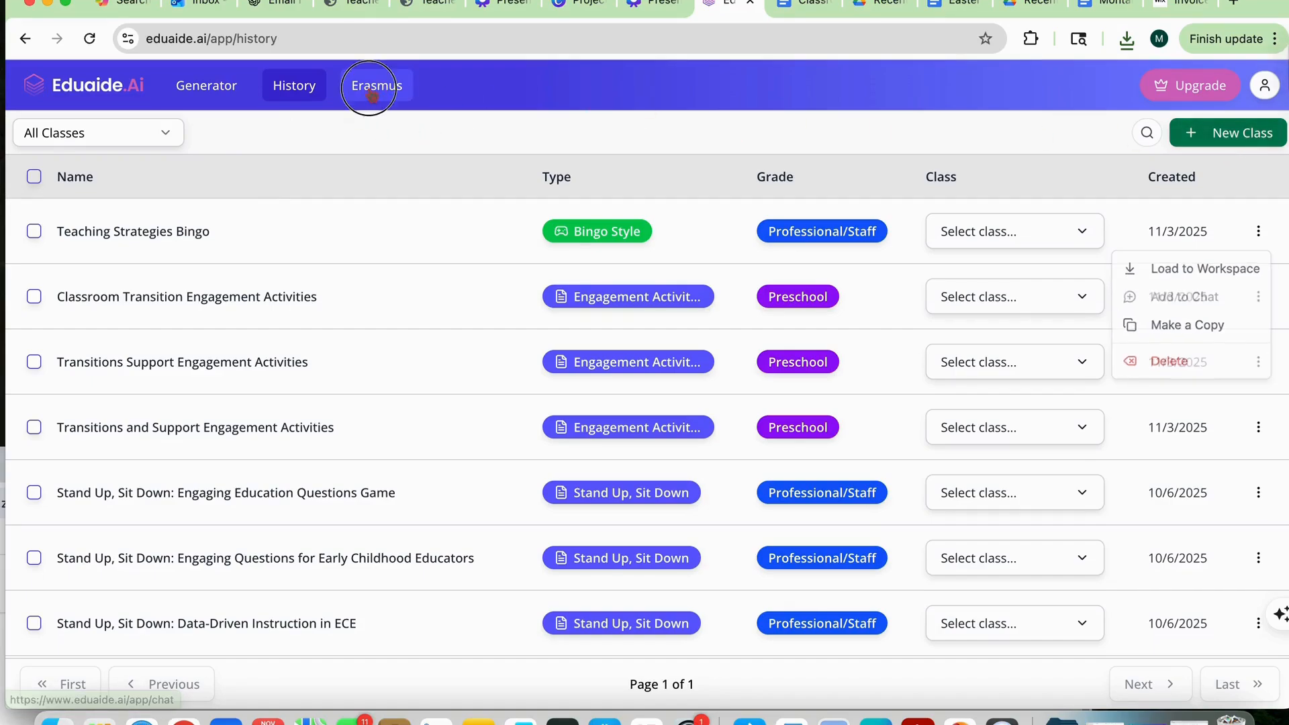
- View the Erasmus AI teaching assistant page and return to the resource generator
{"action": "left_click", "coordinate": [377, 85]}
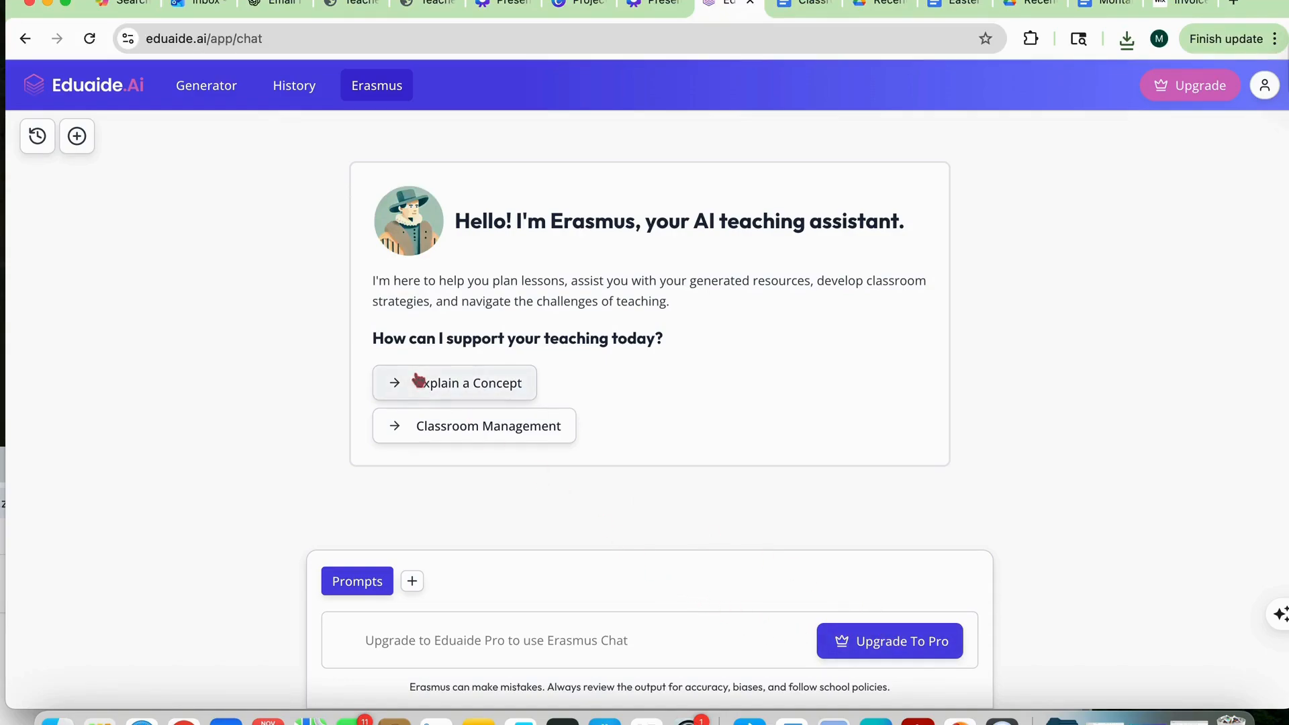
{"action": "left_click", "coordinate": [210, 89]}
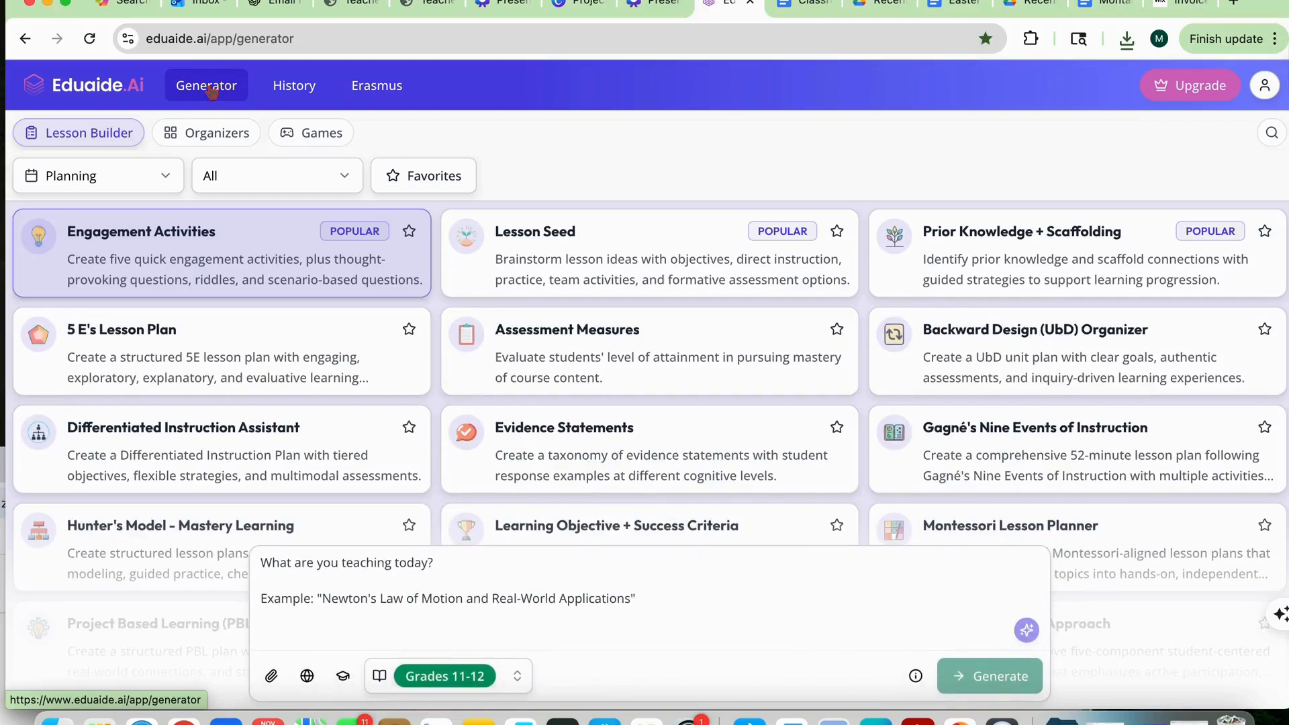